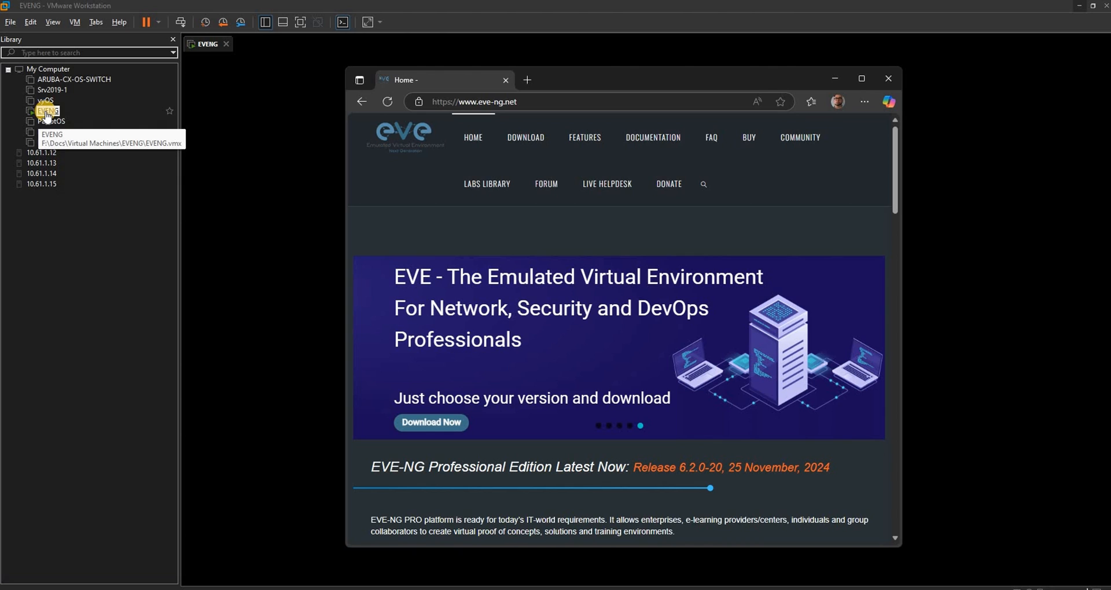
# Power off the running EVENG virtual machine and confirm the shutdown.
pyautogui.rightClick(47, 114)
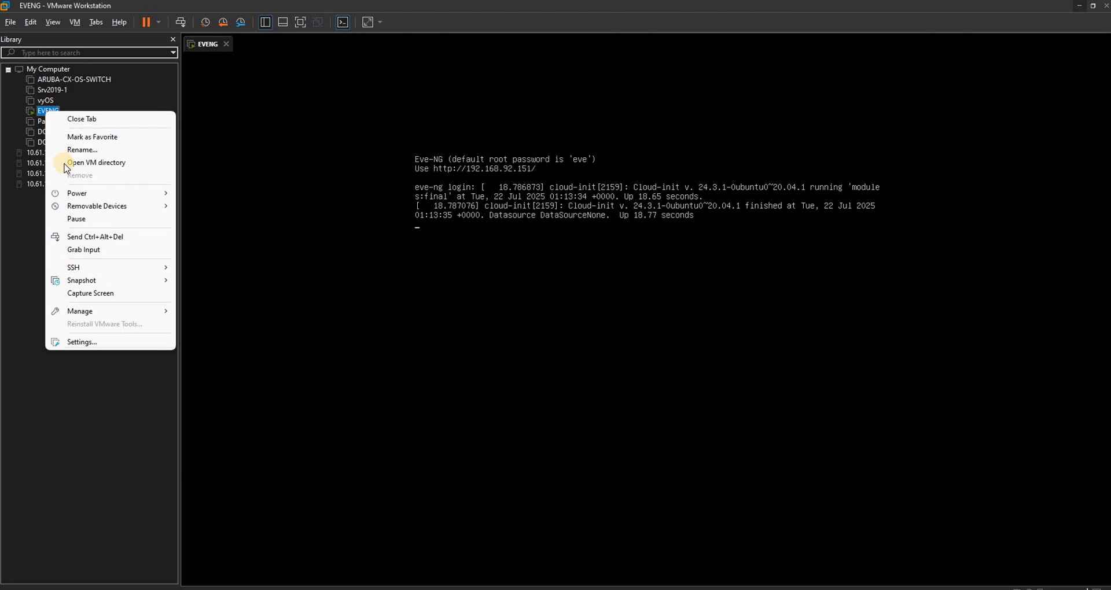
pyautogui.moveTo(77, 193)
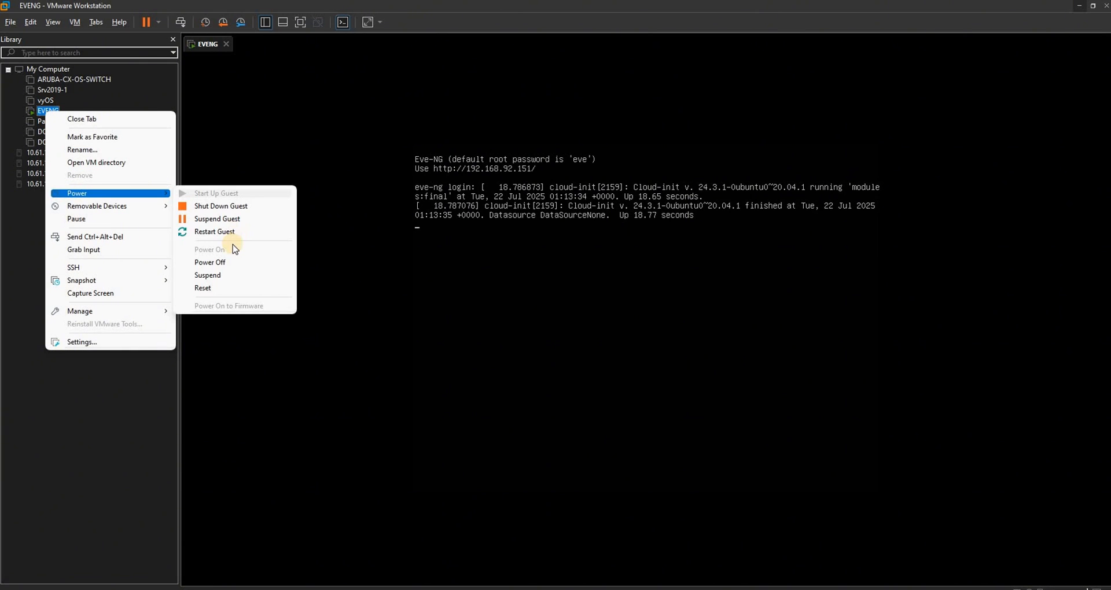
pyautogui.click(232, 264)
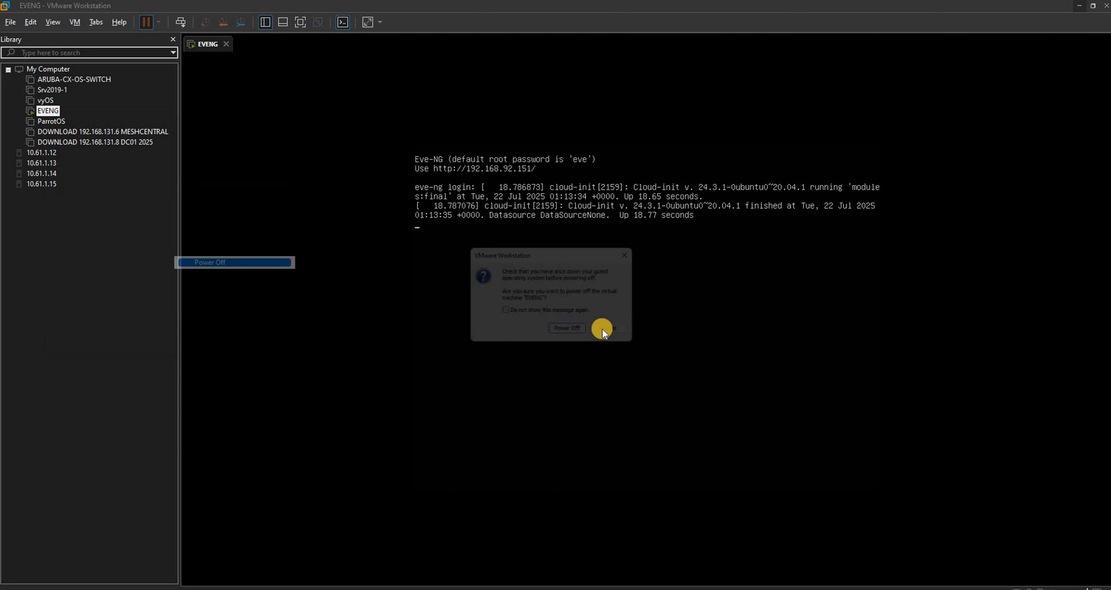
pyautogui.press('Return')
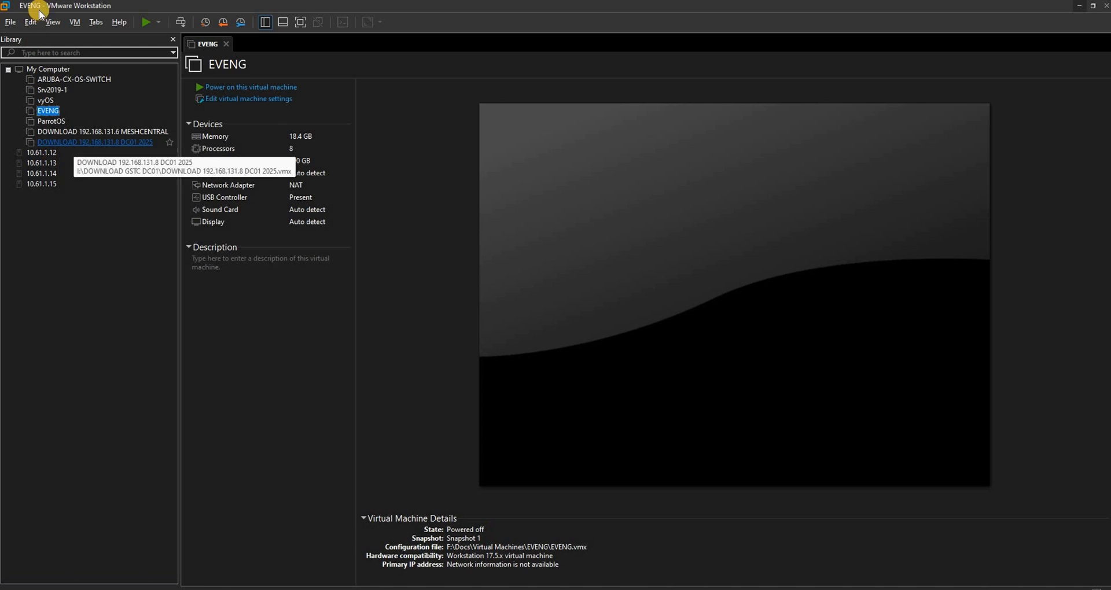
# Start creating a new virtual machine from the library using the Typical (recommended) configuration.
pyautogui.rightClick(71, 225)
pyautogui.click(38, 276)
pyautogui.rightClick(74, 214)
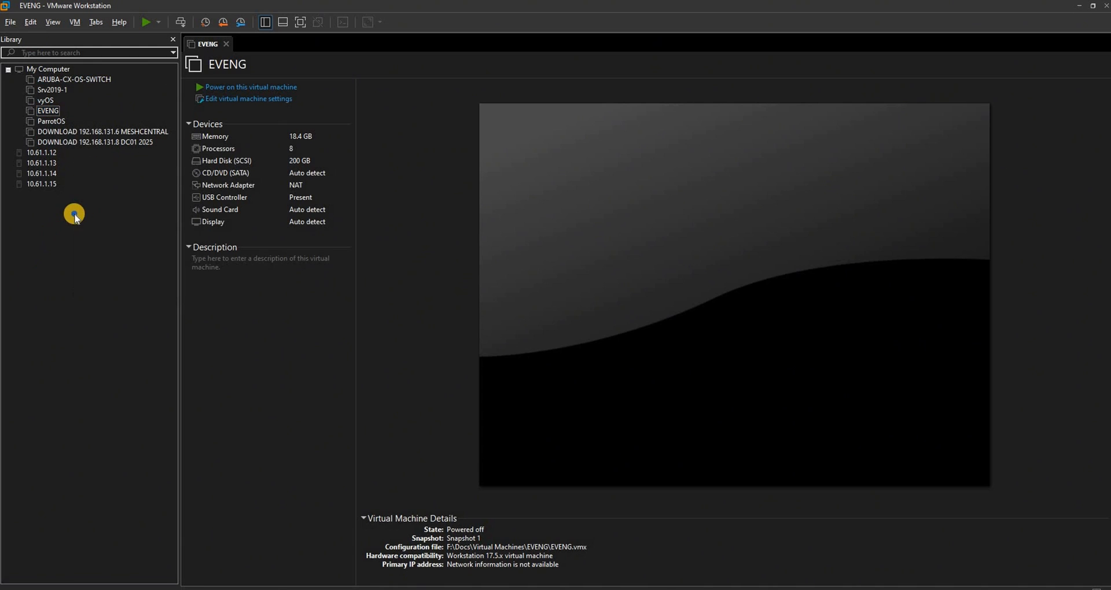
pyautogui.click(90, 221)
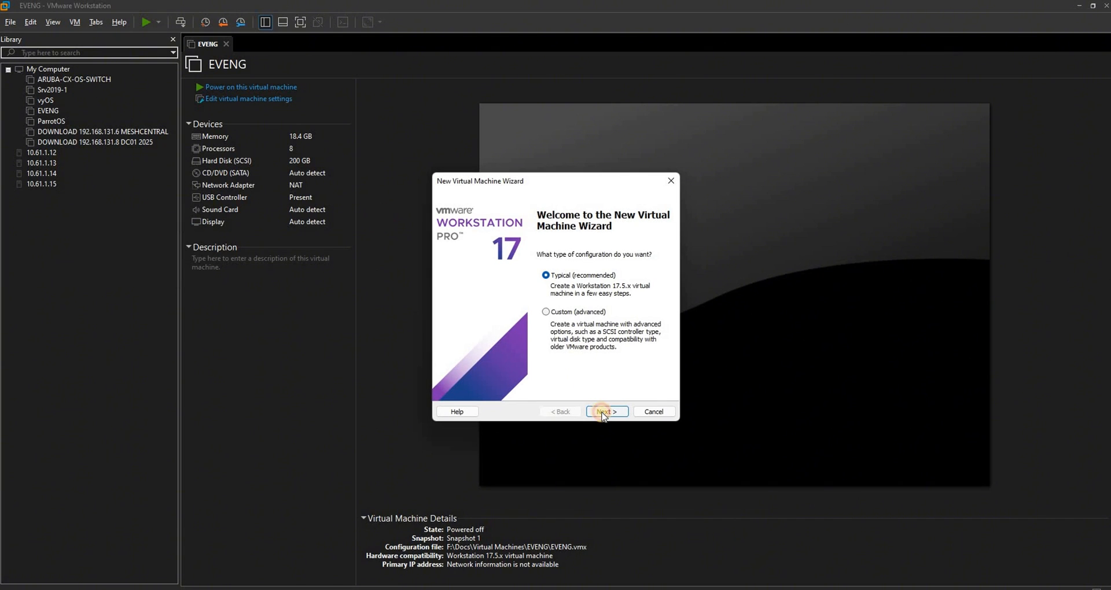
pyautogui.click(604, 412)
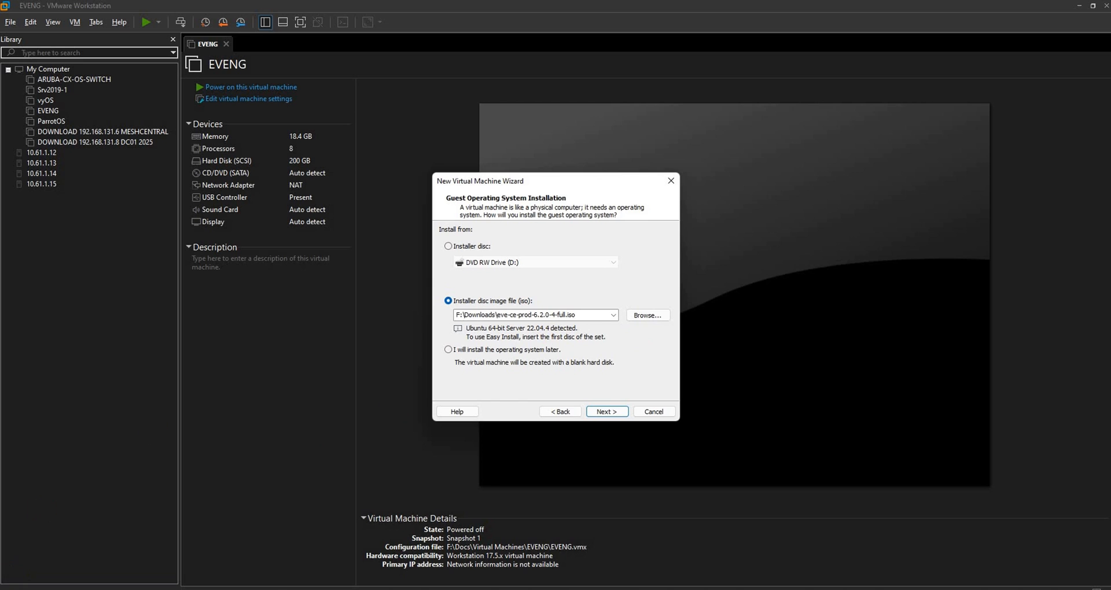
# Switch to the browser, examine the Free EVE Community Edition 6.2.0-4 download links on the EVE-NG site, and close the browser.
pyautogui.hotkey('alt', 'Tab')
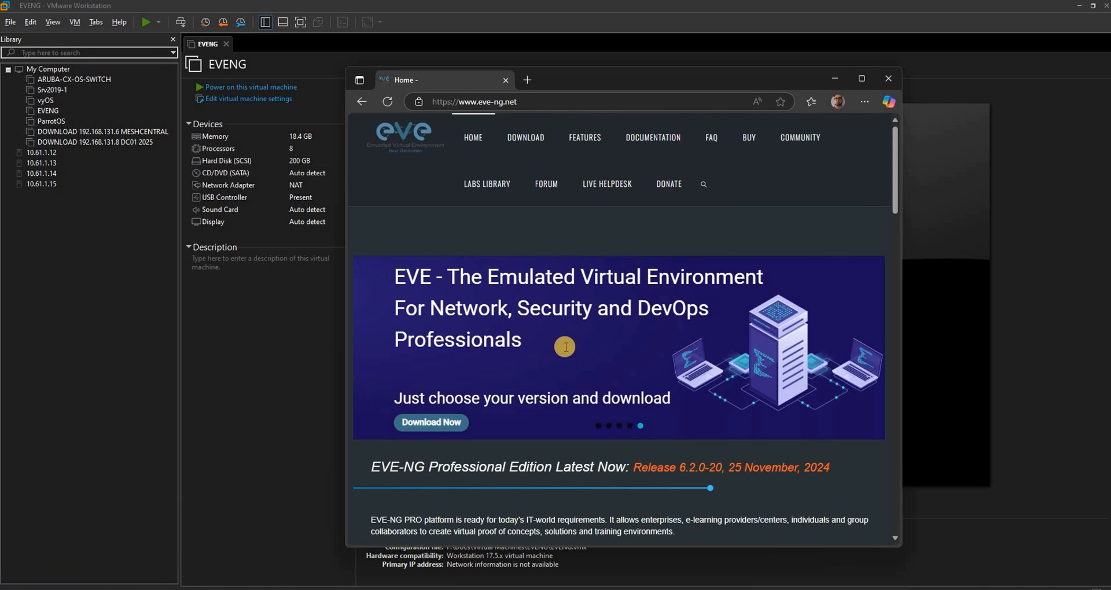
pyautogui.scroll(-3, 640, 137)
pyautogui.scroll(3, 640, 134)
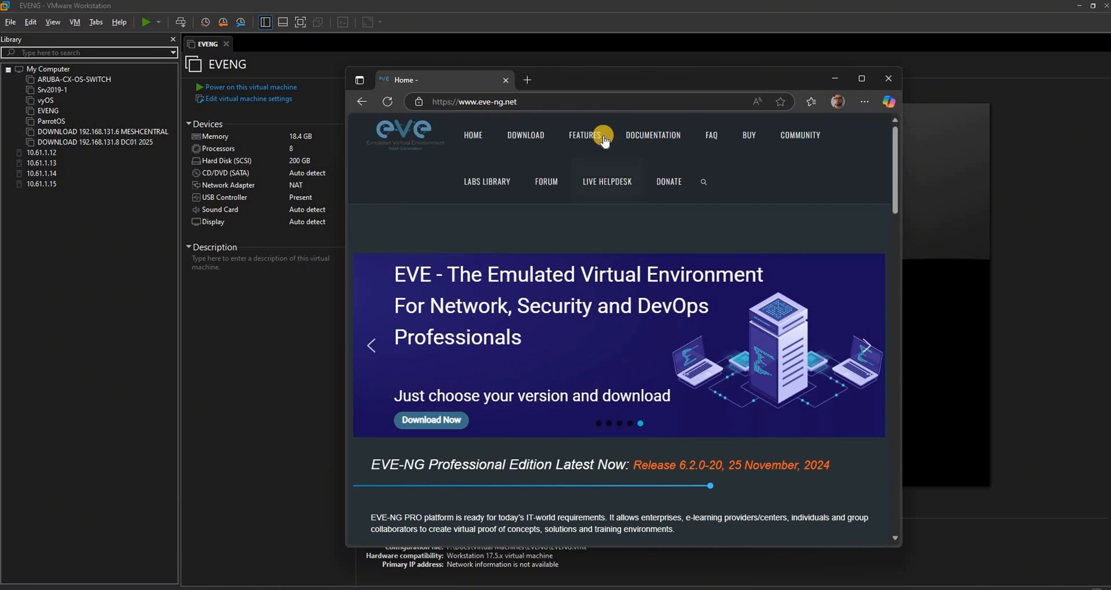
pyautogui.click(536, 138)
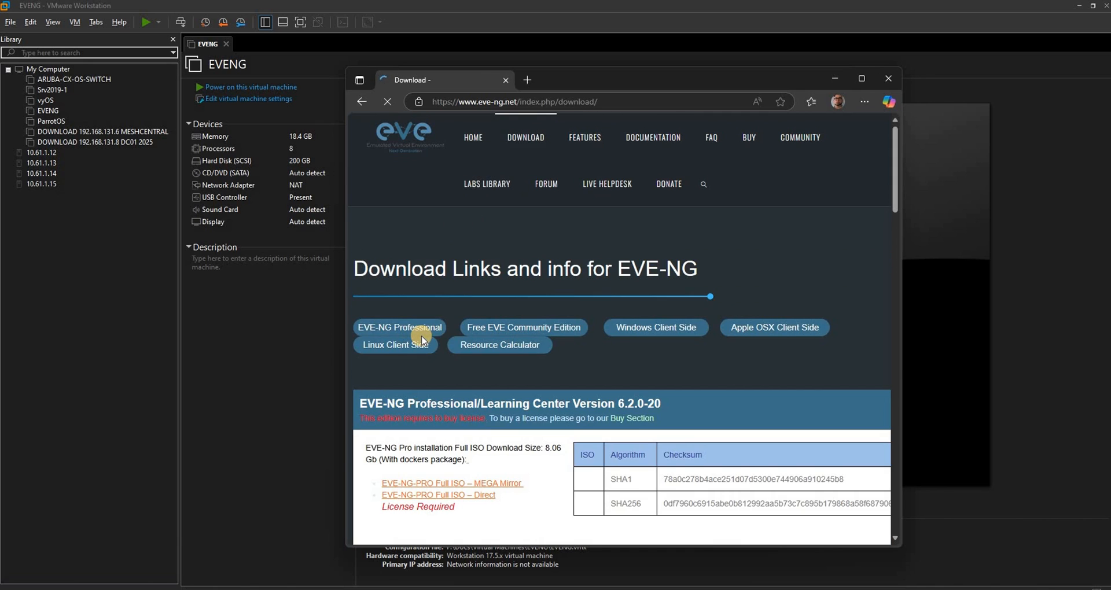
pyautogui.scroll(-5, 422, 333)
pyautogui.scroll(-2, 368, 252)
pyautogui.moveTo(382, 255); pyautogui.dragTo(558, 255)
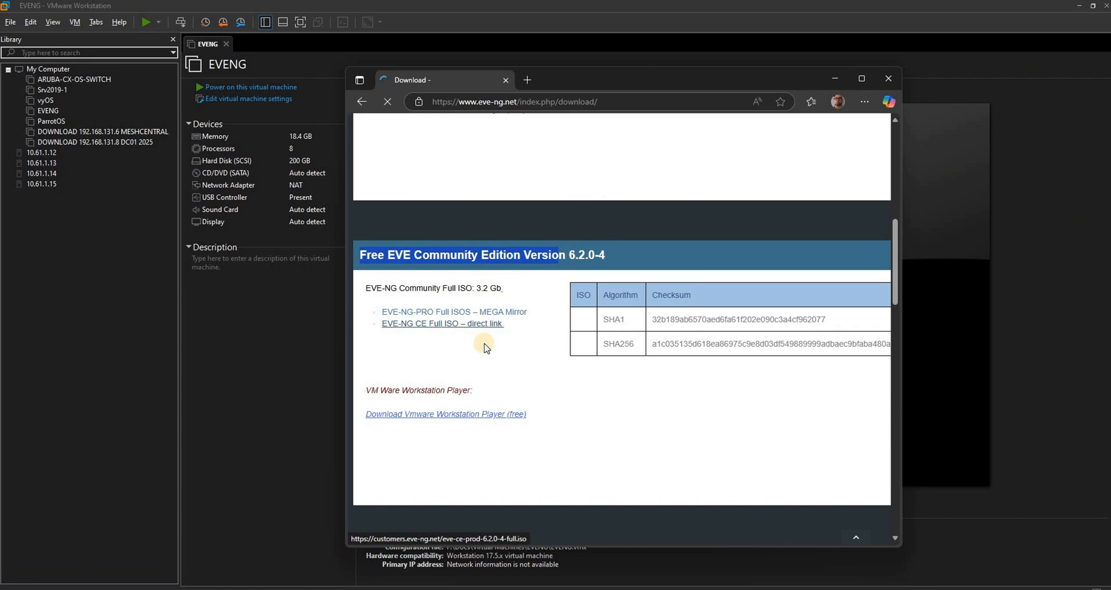
pyautogui.click(889, 81)
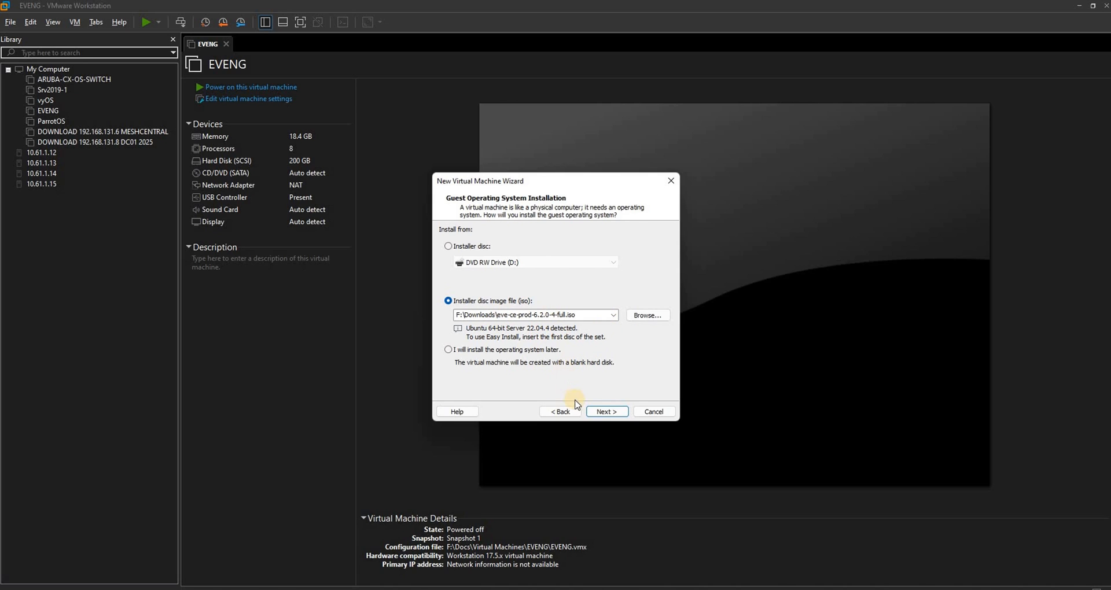
# Accept the eve-ce-prod-6.2.0-4-full.iso installer image, name the virtual machine EVELABS, and set its maximum disk size to 60 GB.
pyautogui.click(605, 411)
pyautogui.press('BackSpace')
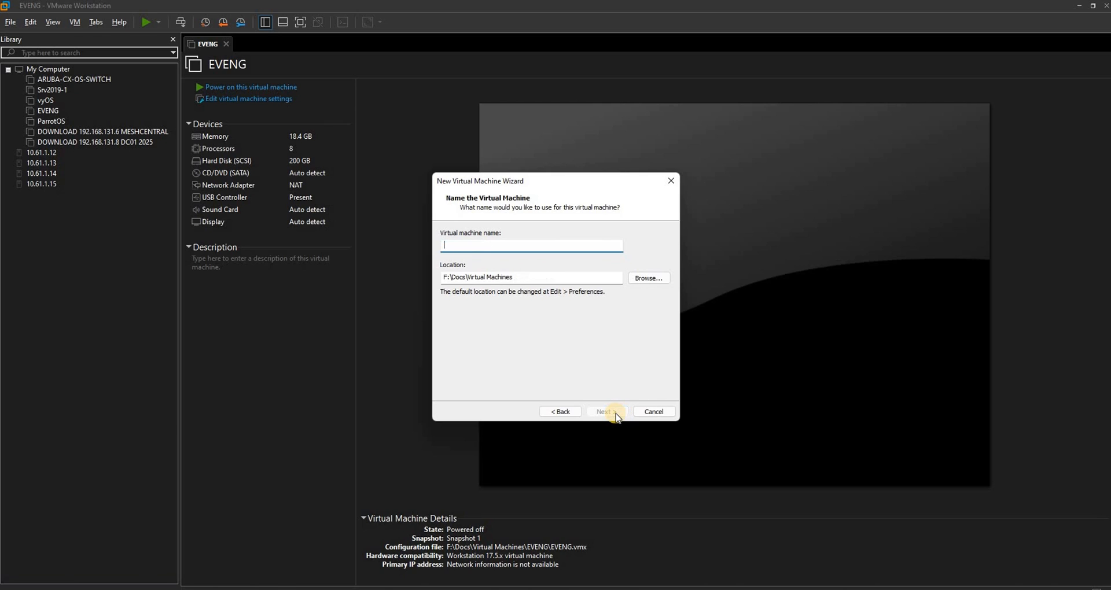
pyautogui.write('EVELABS')
pyautogui.click(622, 411)
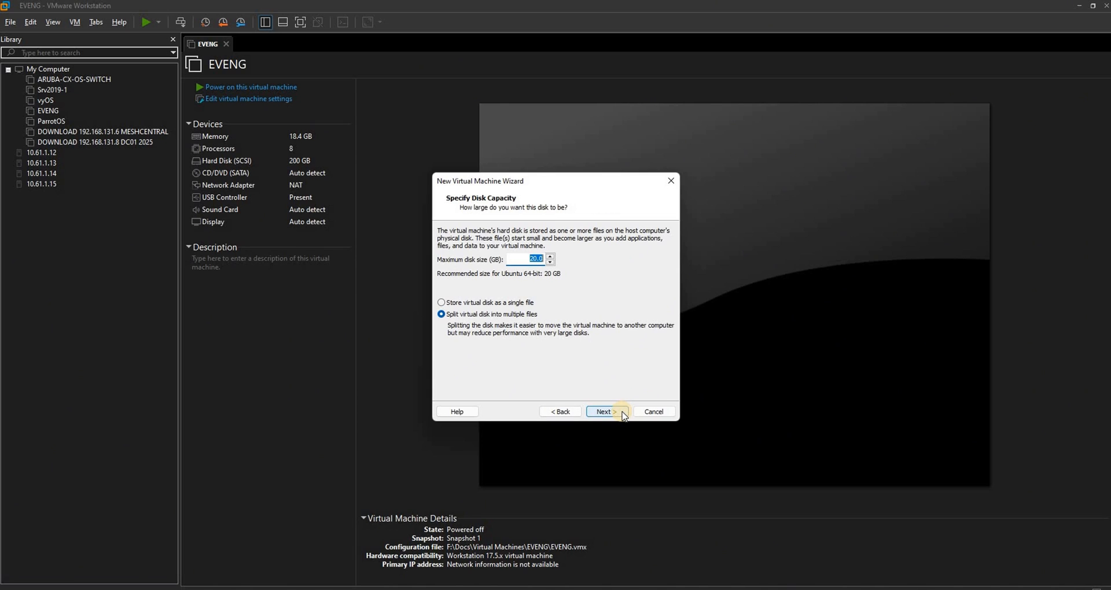
pyautogui.write('60')
pyautogui.click(608, 412)
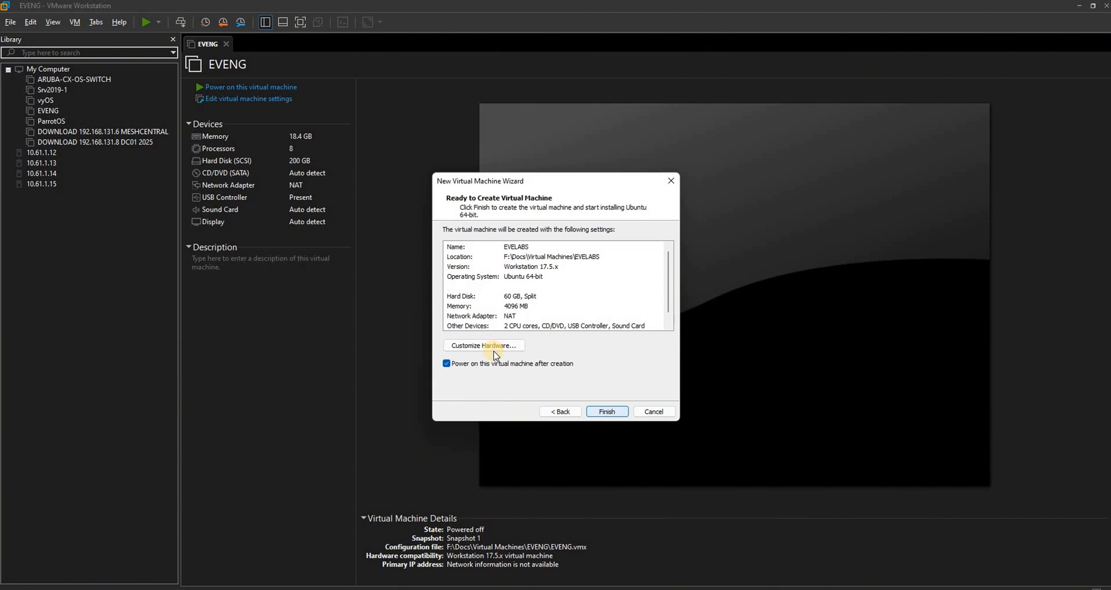
# Customize the new machine's processors by enabling Virtualize Intel VT-x/EPT or AMD-V/RVI.
pyautogui.click(495, 346)
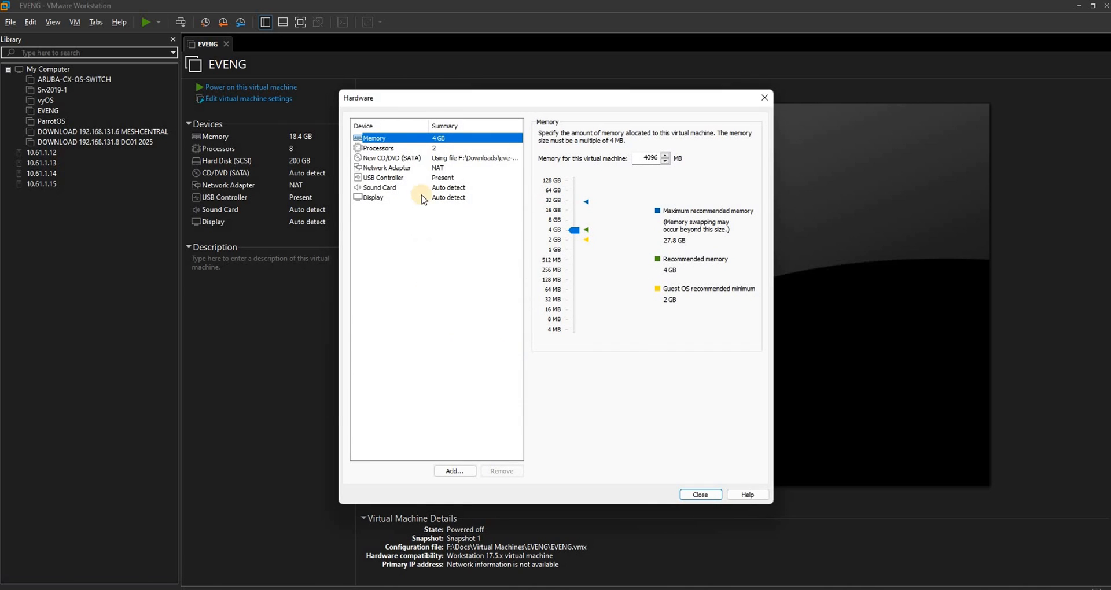
pyautogui.click(394, 168)
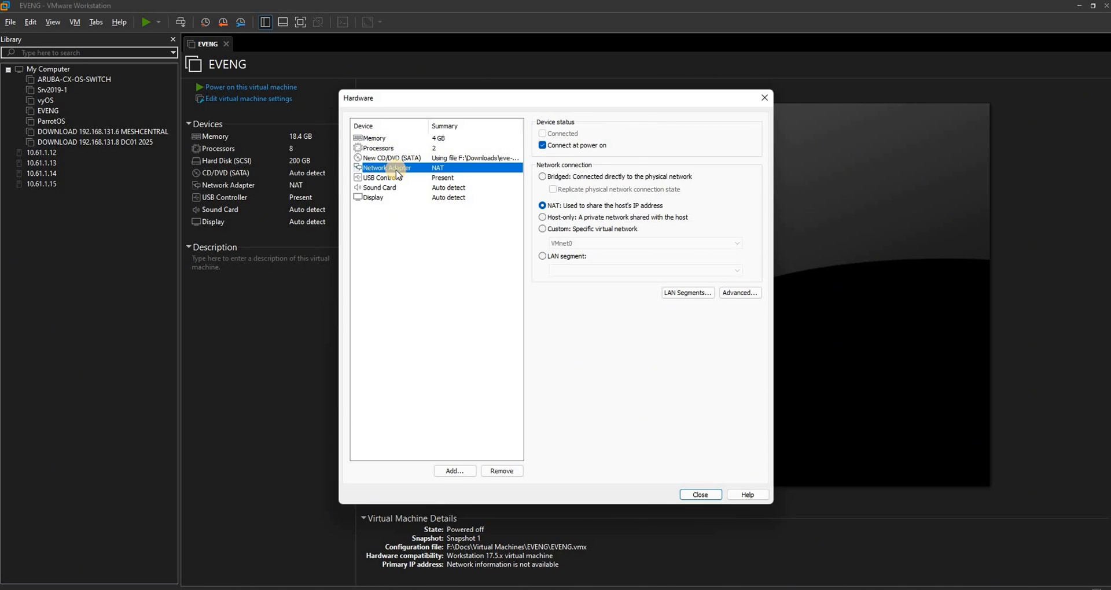
pyautogui.click(388, 149)
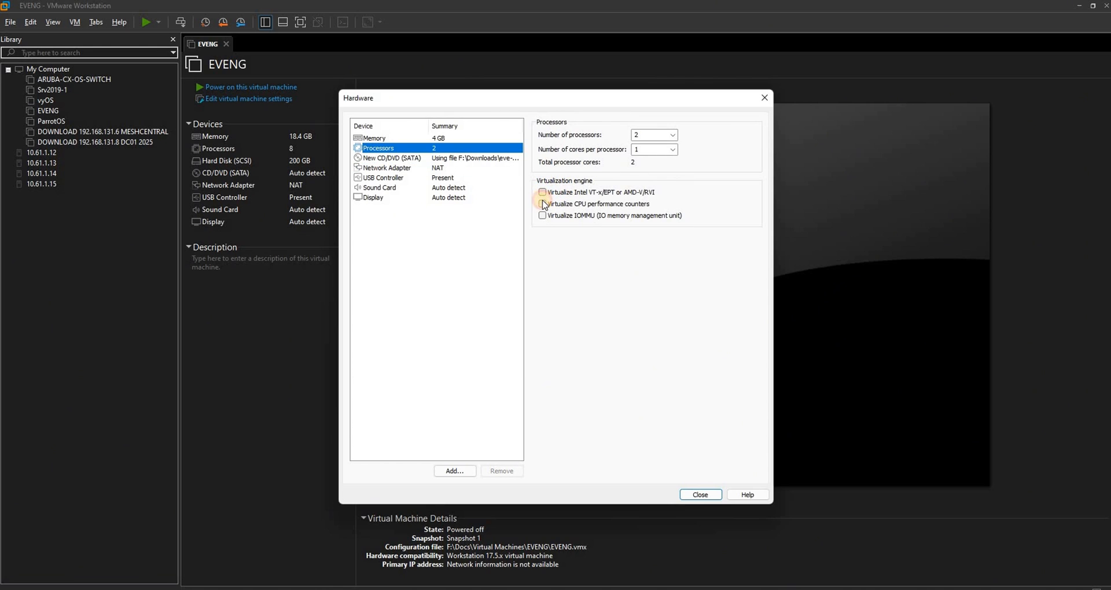
pyautogui.click(582, 194)
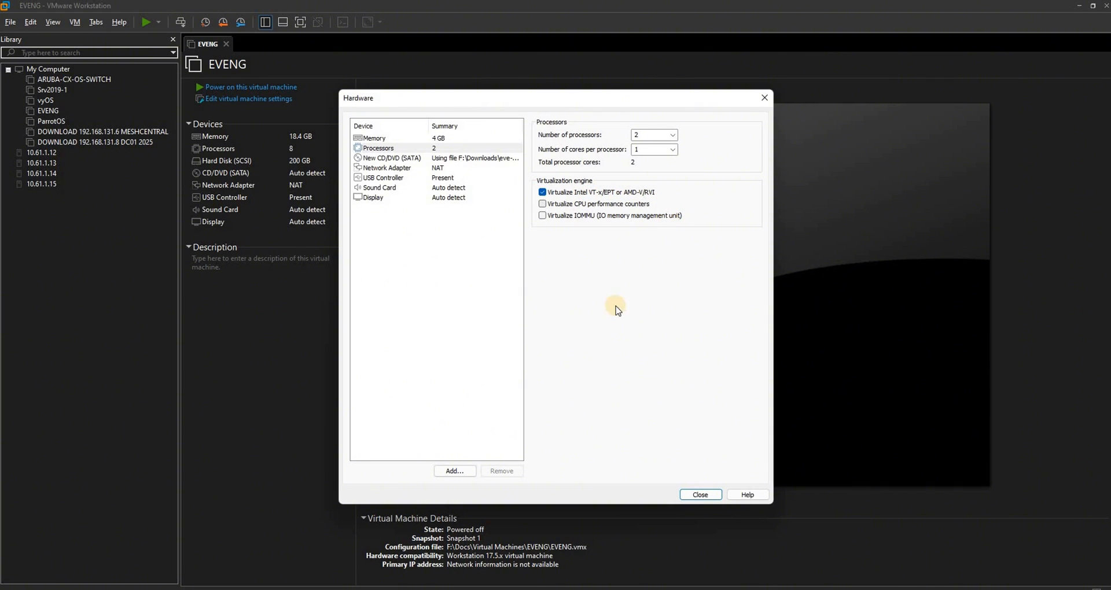
pyautogui.click(688, 494)
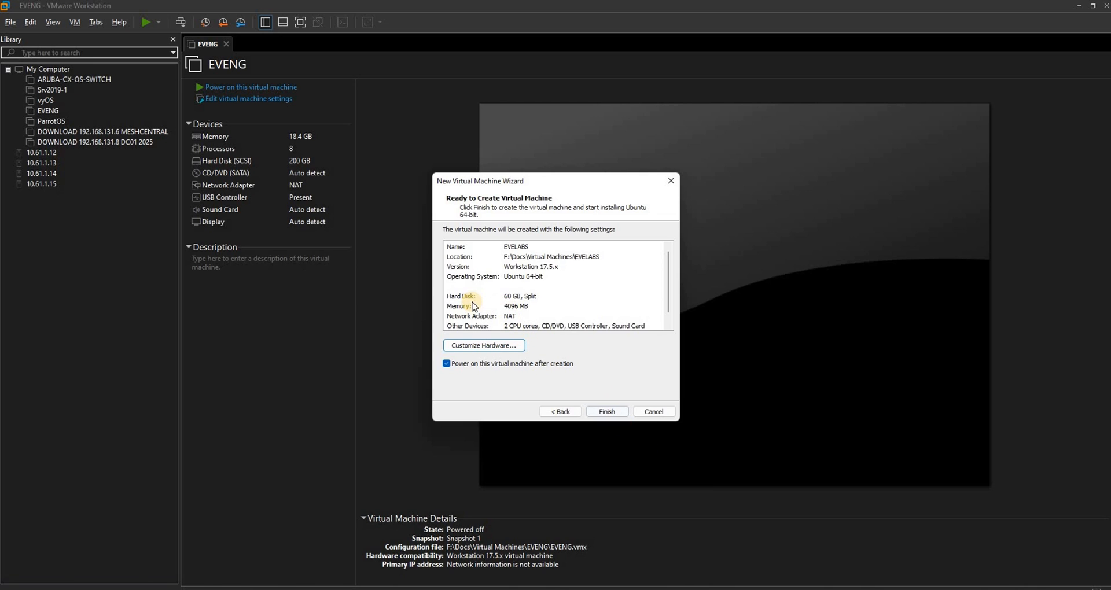
# Set the new machine's memory to 16384 MB and finish creating the virtual machine.
pyautogui.click(503, 346)
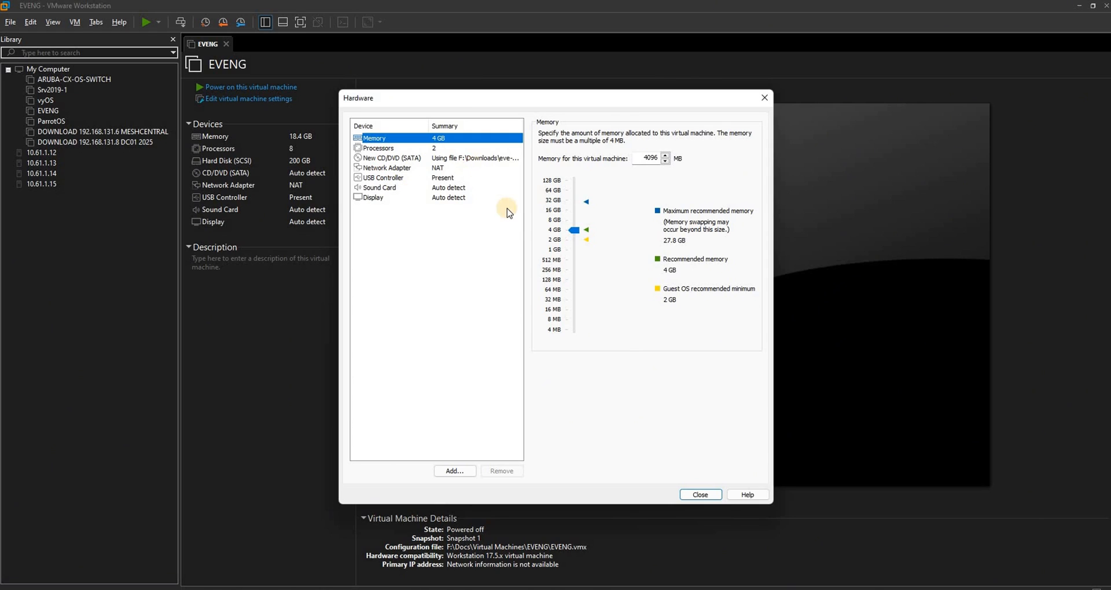
pyautogui.moveTo(577, 231); pyautogui.dragTo(575, 210)
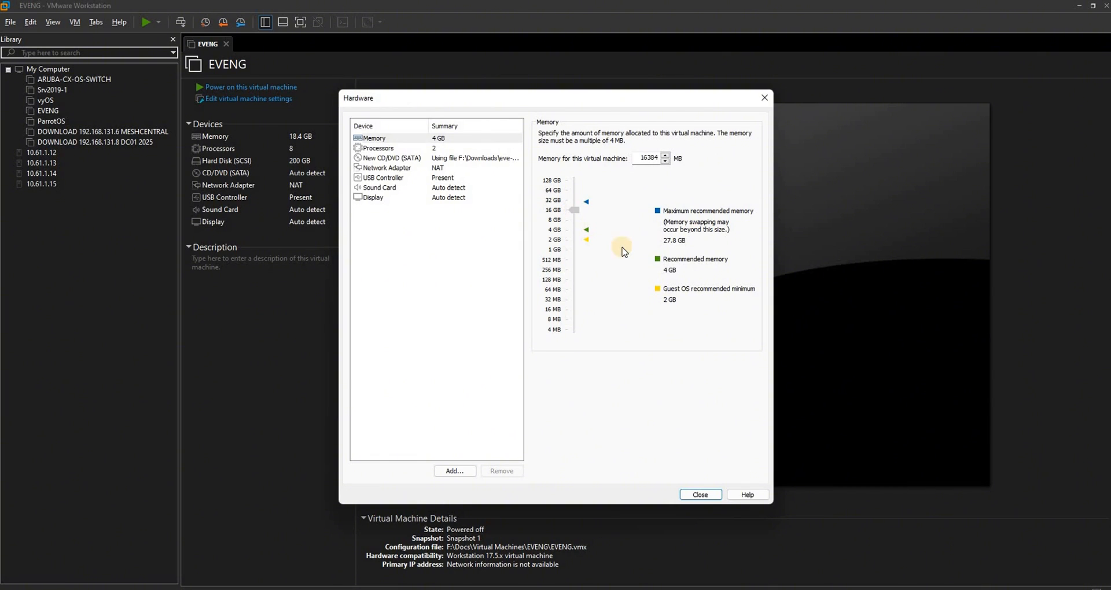
pyautogui.click(700, 495)
pyautogui.click(591, 417)
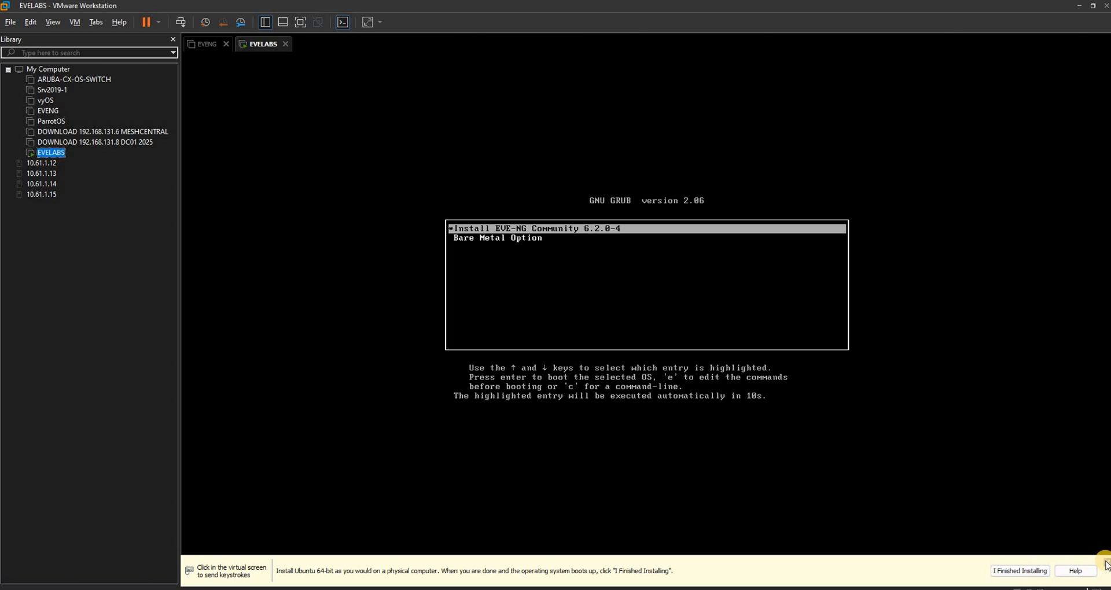
# Dismiss the operating system installation notice and boot the Install EVE-NG Community 6.2.0-4 entry.
pyautogui.click(1036, 572)
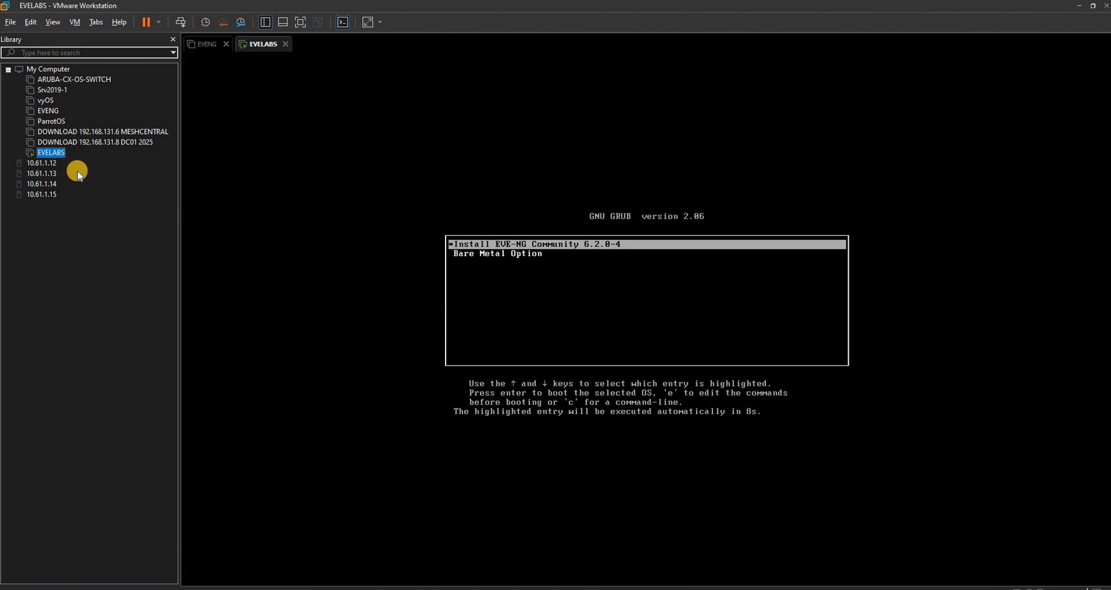
pyautogui.click(414, 240)
pyautogui.press('Num_Lock')
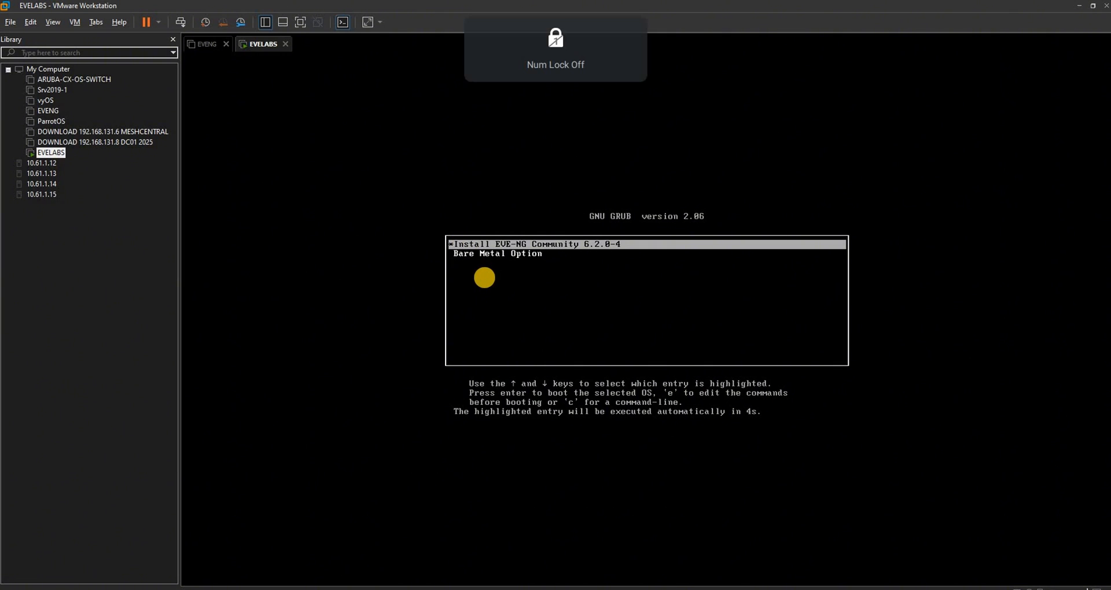
pyautogui.press('Return')
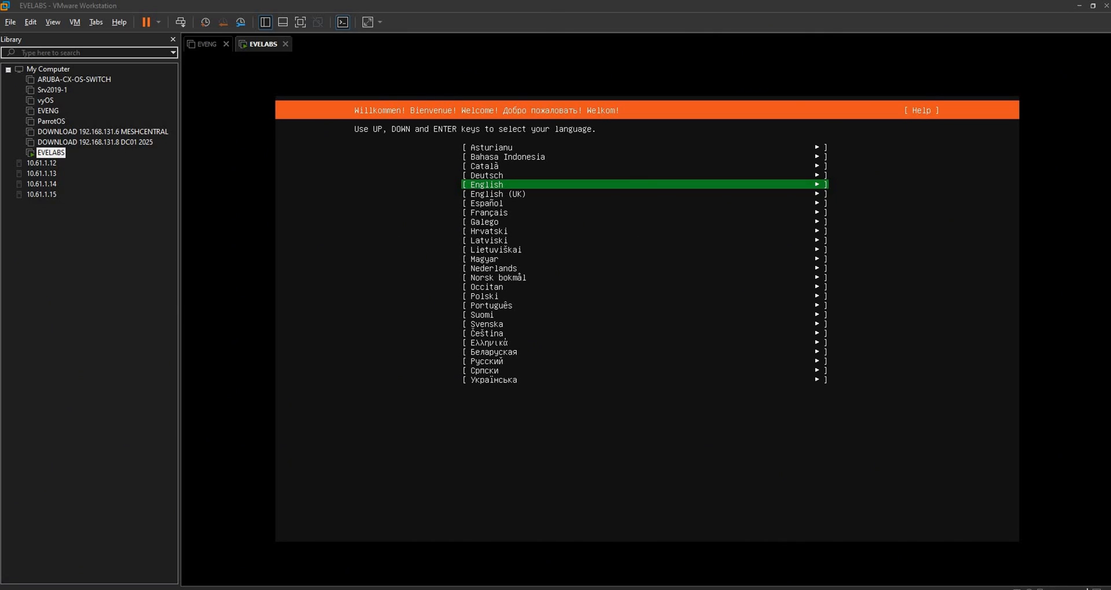
# Choose English as the installer language, accept the English (US) keyboard layout, and continue with the disk-formatting installation.
pyautogui.click(305, 337)
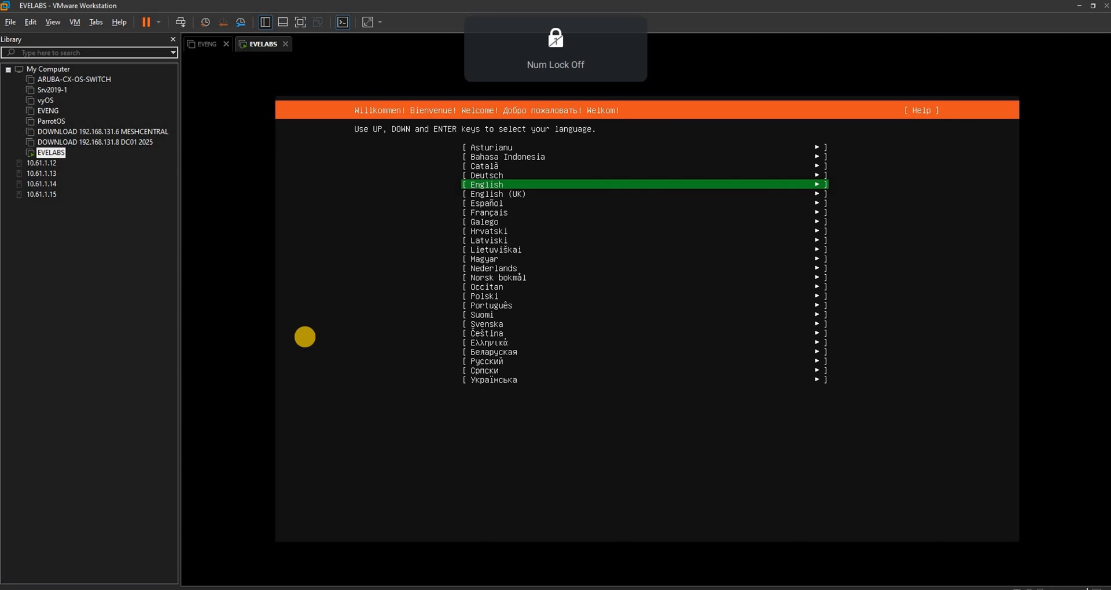
pyautogui.press('Return')
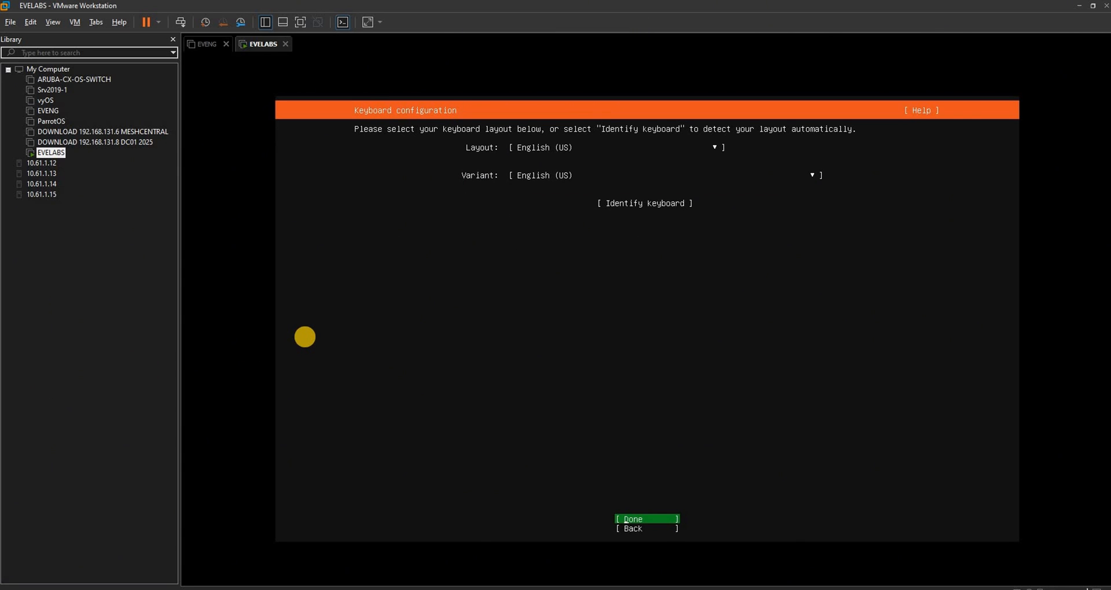
pyautogui.press('Return')
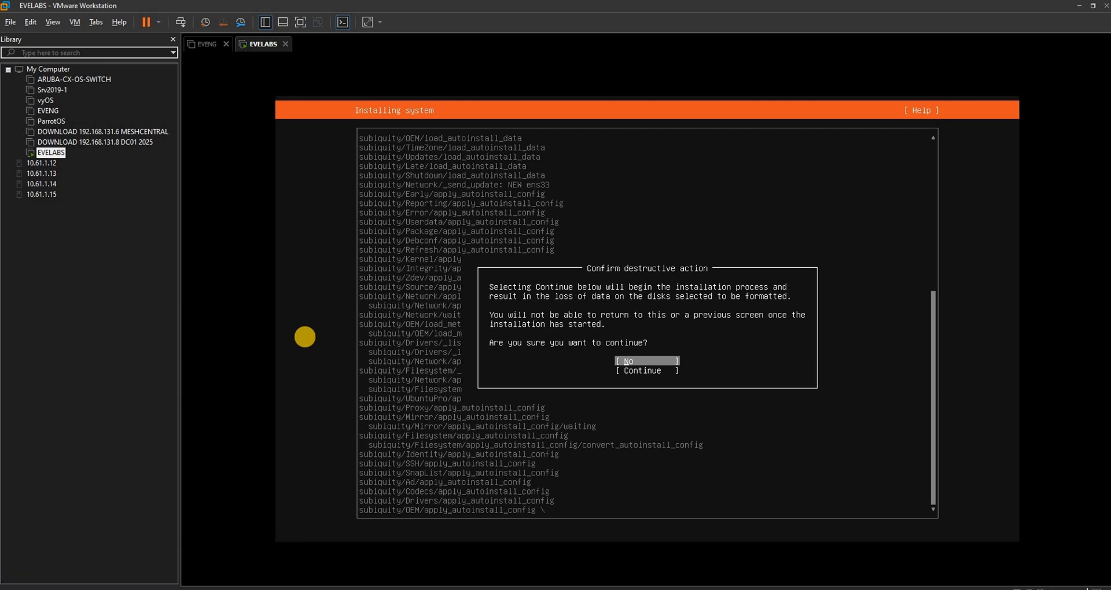
pyautogui.press('Down')
pyautogui.press('Return')
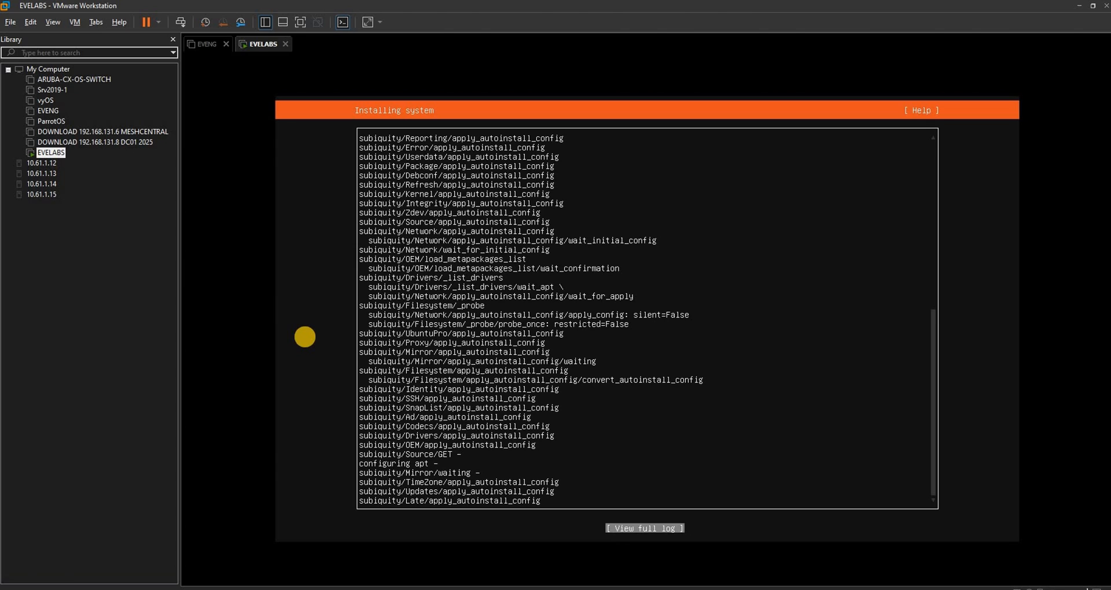
pyautogui.press('Num_Lock')
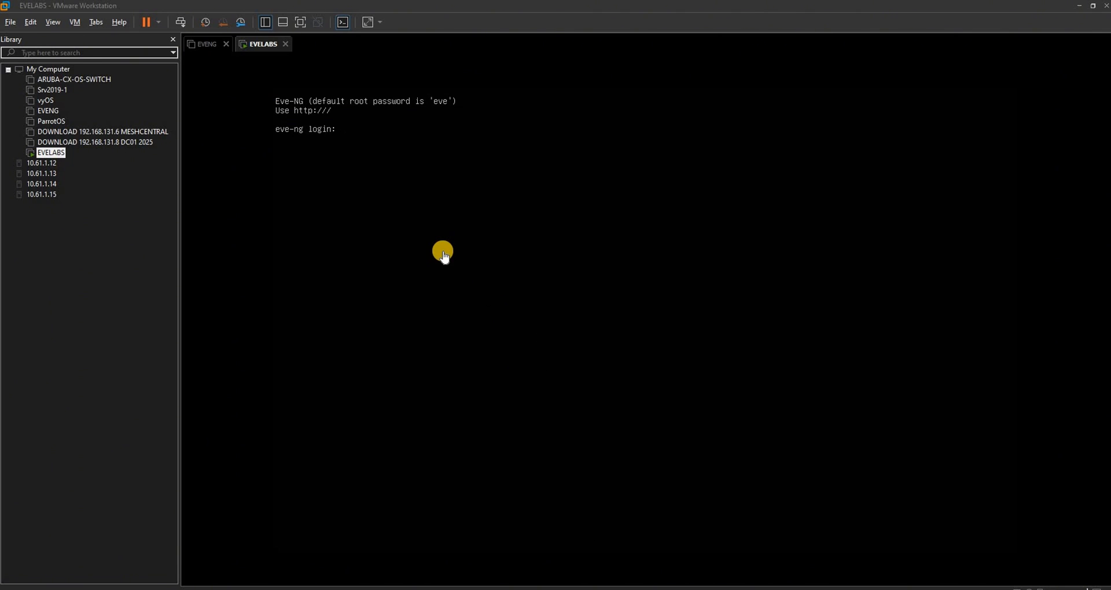
# Log in to the EVE-NG console as root with the account password, and submit the root password and its confirmation in the setup.
pyautogui.click(437, 196)
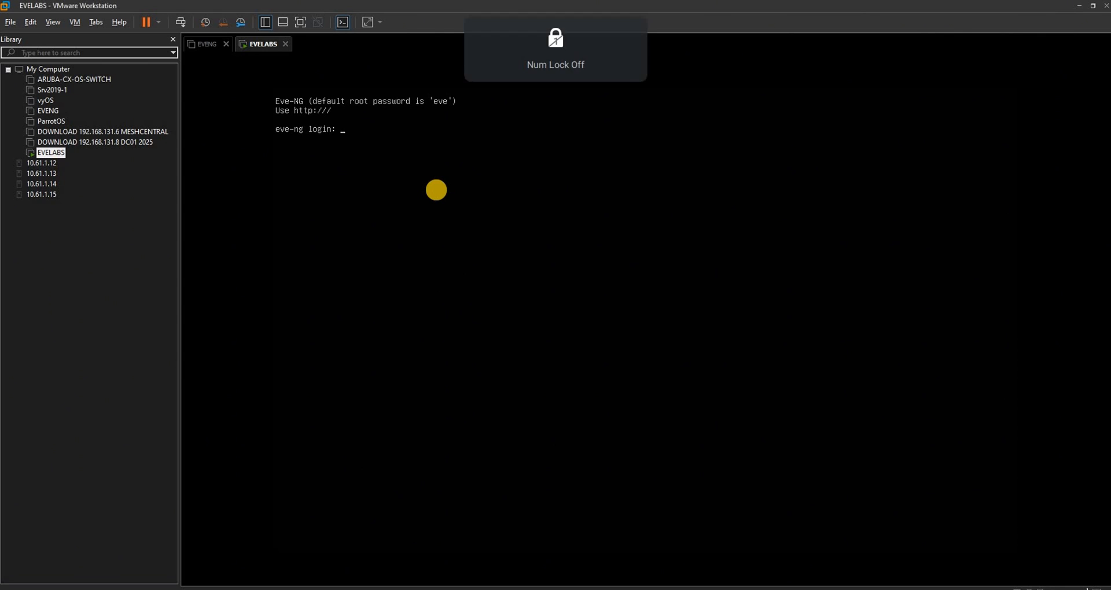
pyautogui.write('root')
pyautogui.press('Return')
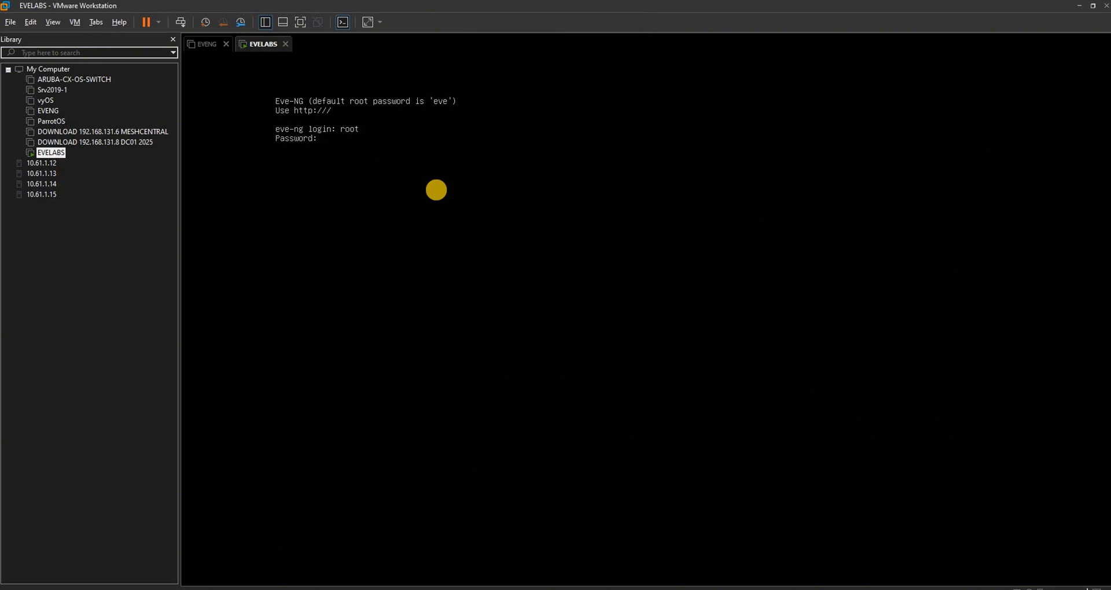
pyautogui.write('eve')
pyautogui.press('Return')
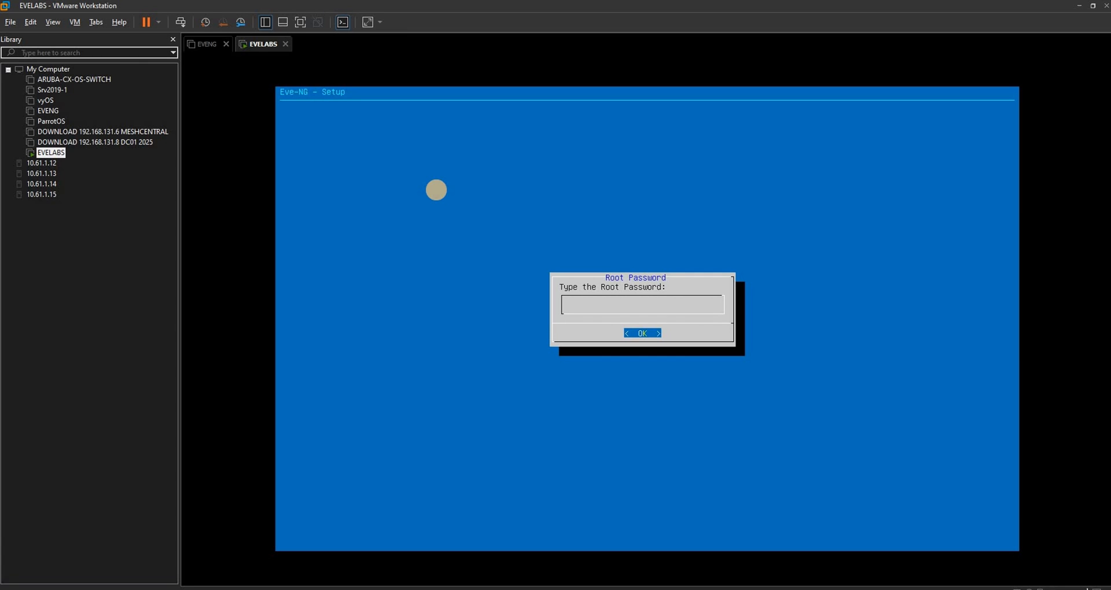
pyautogui.press('Return')
# Complete the EVE-NG setup with hostname eve-ng, DHCP addressing and a direct internet connection, accepting the defaults of the prompts in between.
pyautogui.press('Return')
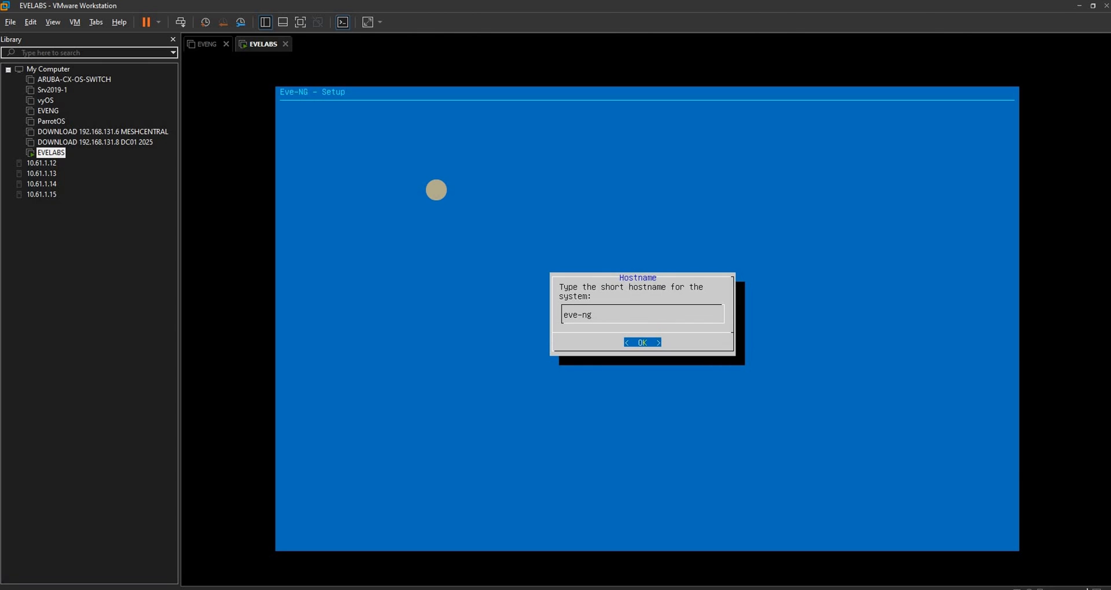
pyautogui.press('Return')
pyautogui.press('Return')
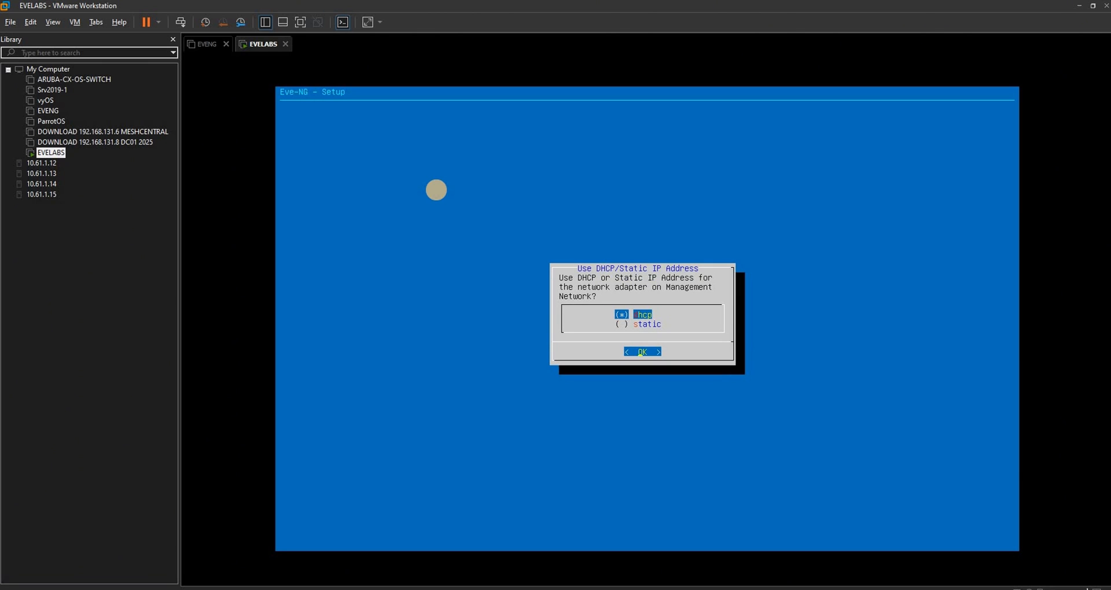
pyautogui.press('Return')
pyautogui.press('Return')
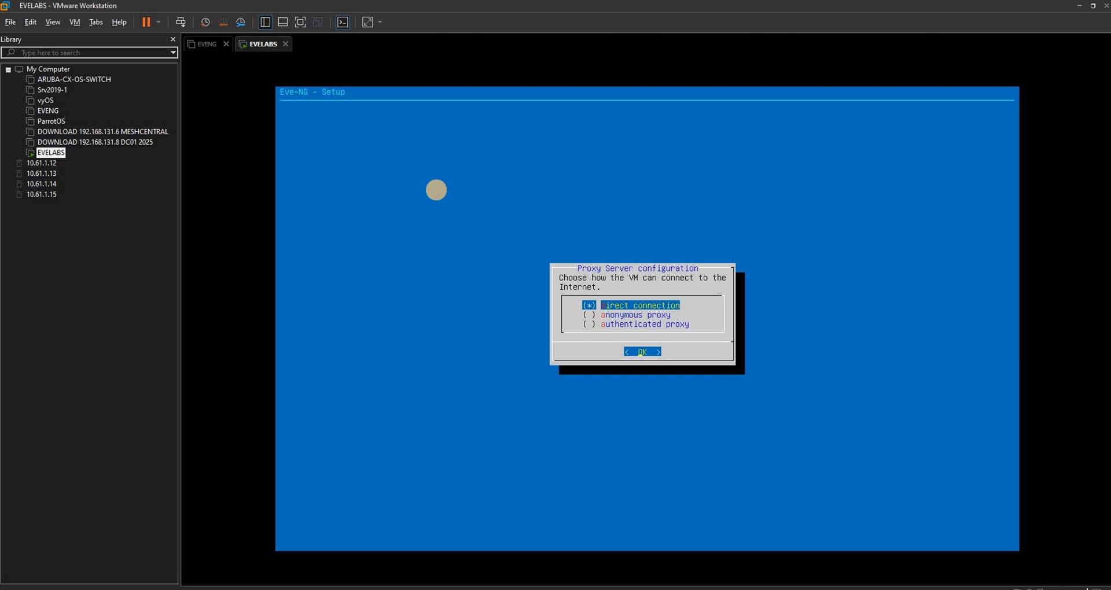
pyautogui.press('Return')
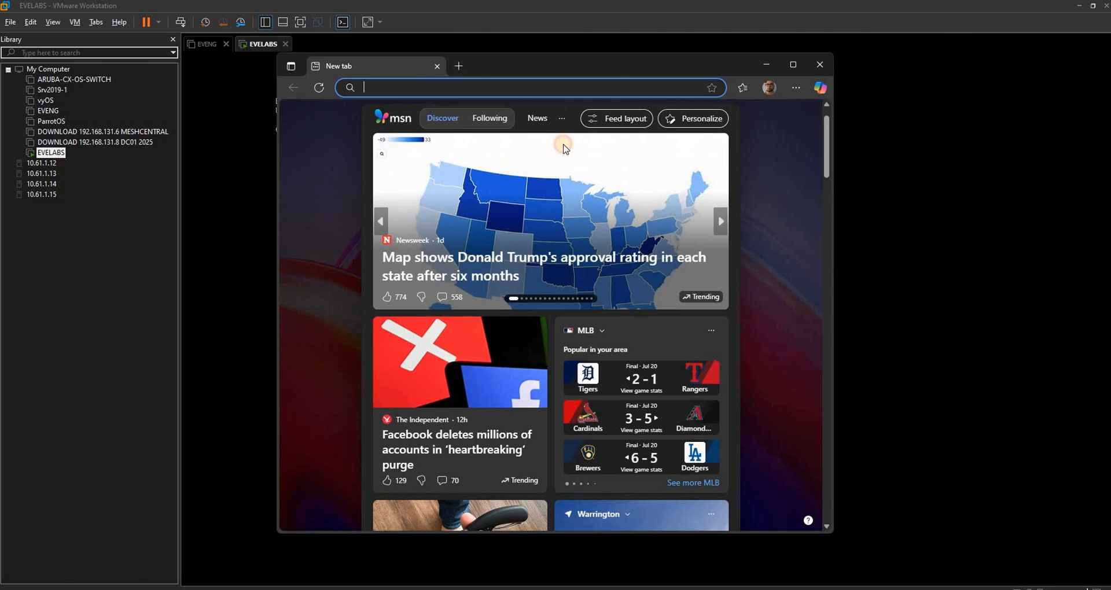
# Switch to the Edge browser and open the EVE-NG web interface at 192.168.92.130.
pyautogui.moveTo(497, 67); pyautogui.dragTo(588, 144)
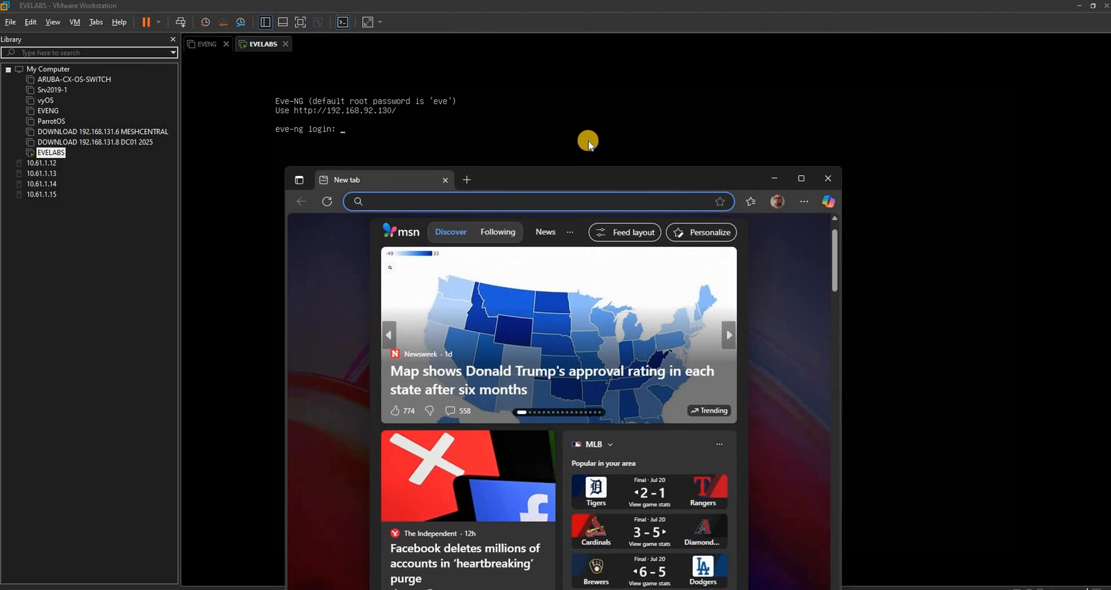
pyautogui.write('19')
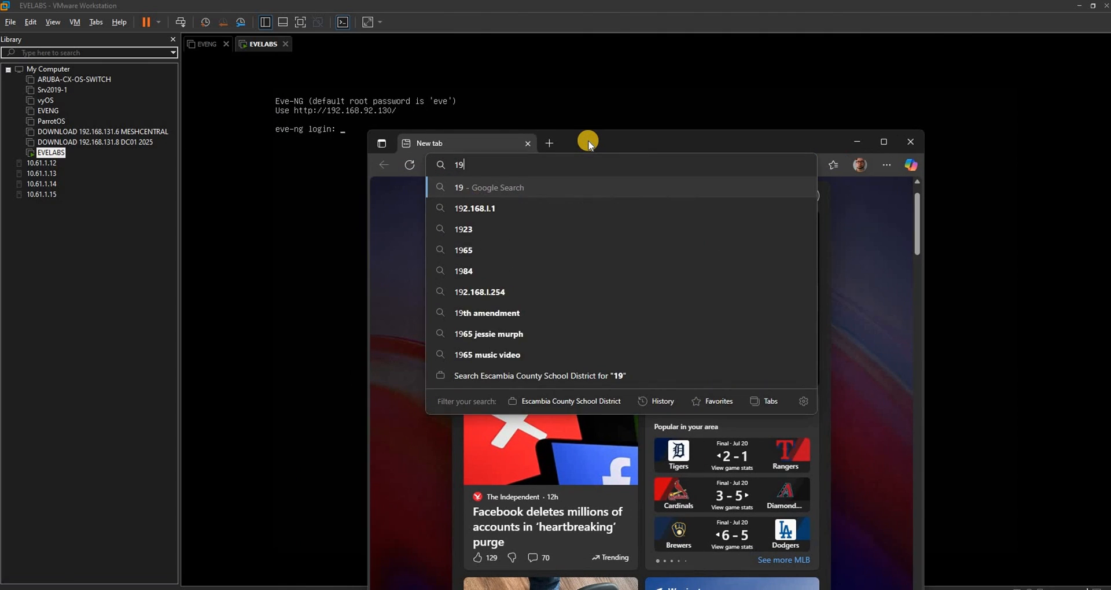
pyautogui.write('2.1')
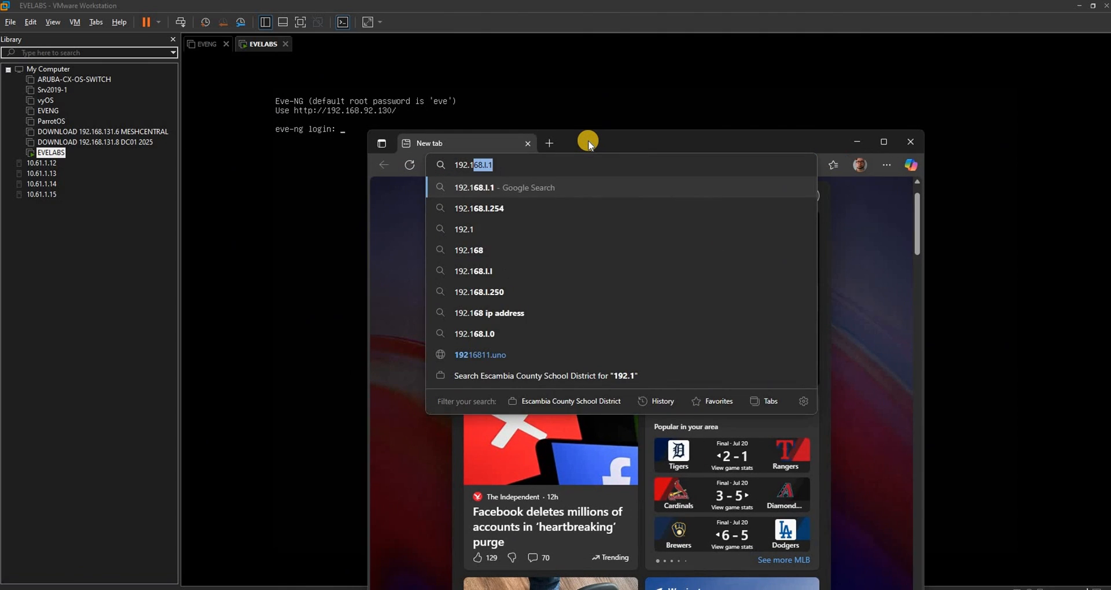
pyautogui.write('68.')
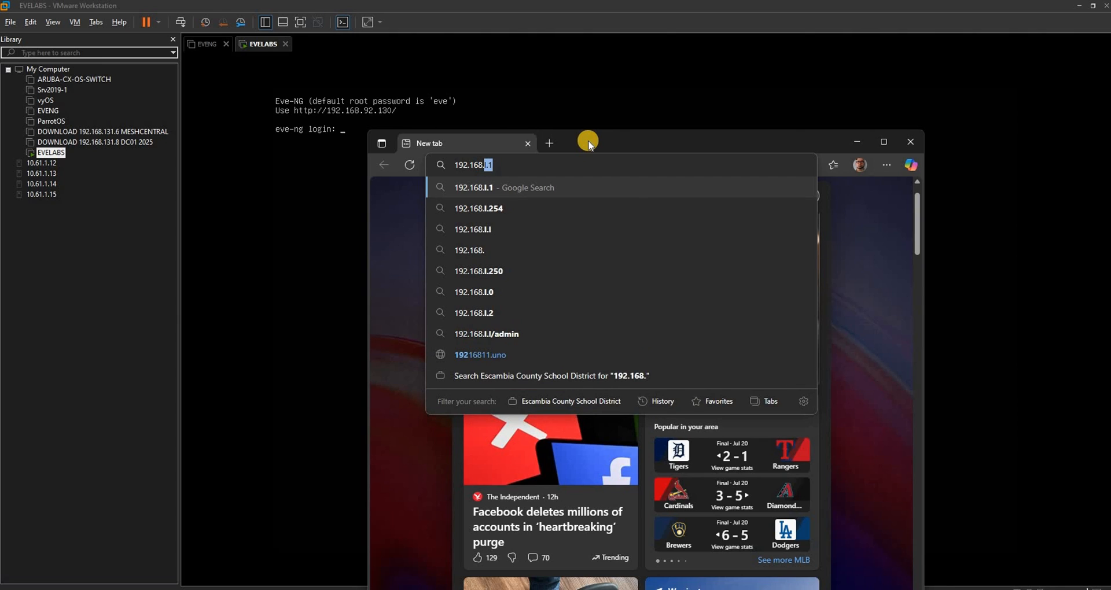
pyautogui.write('92')
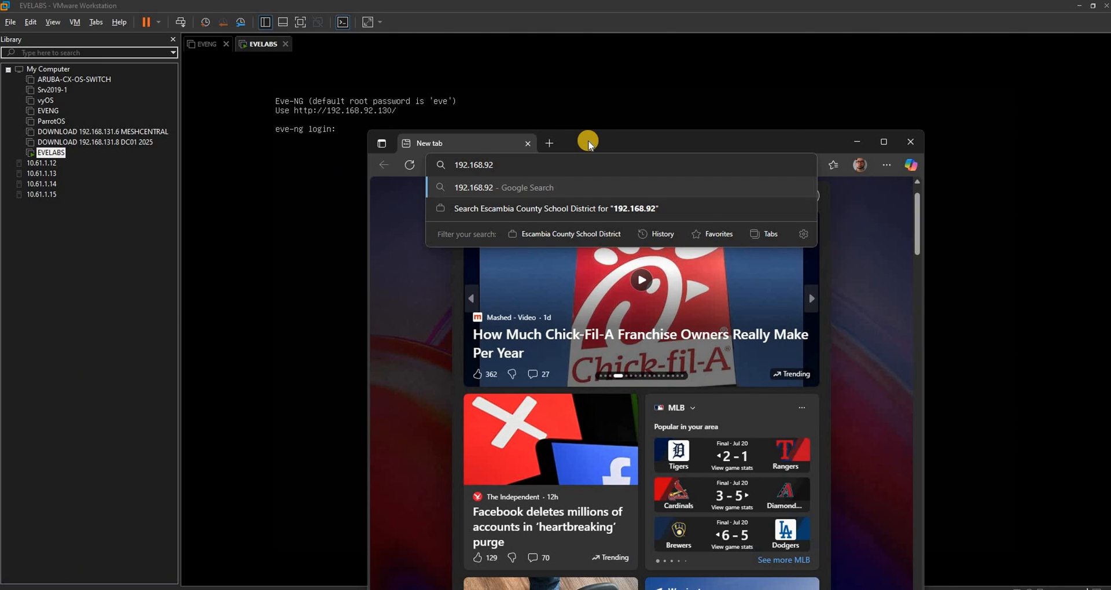
pyautogui.write('.130')
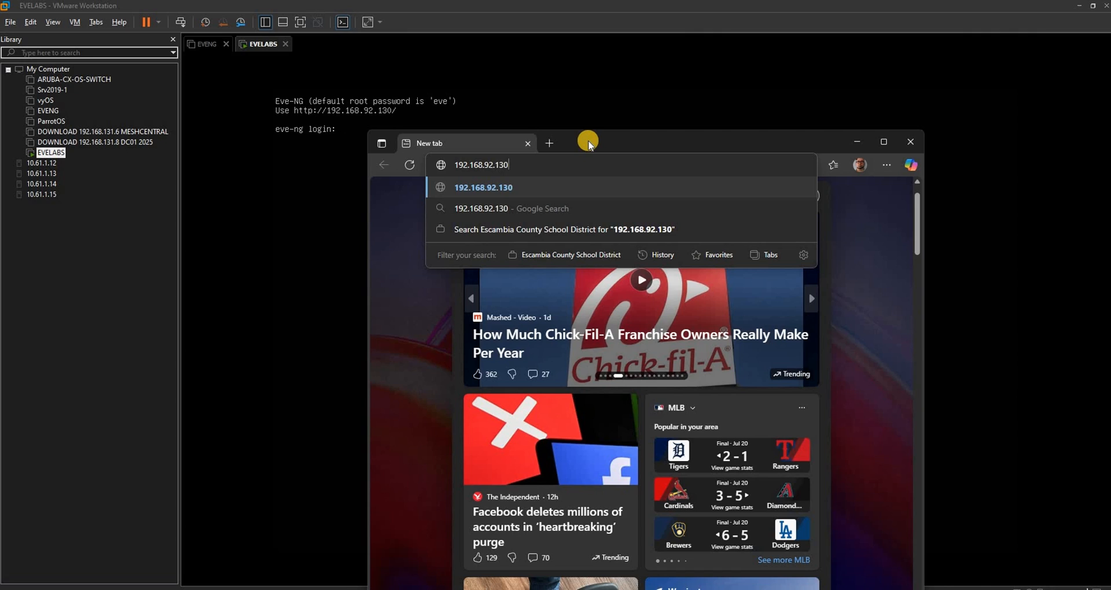
pyautogui.press('Return')
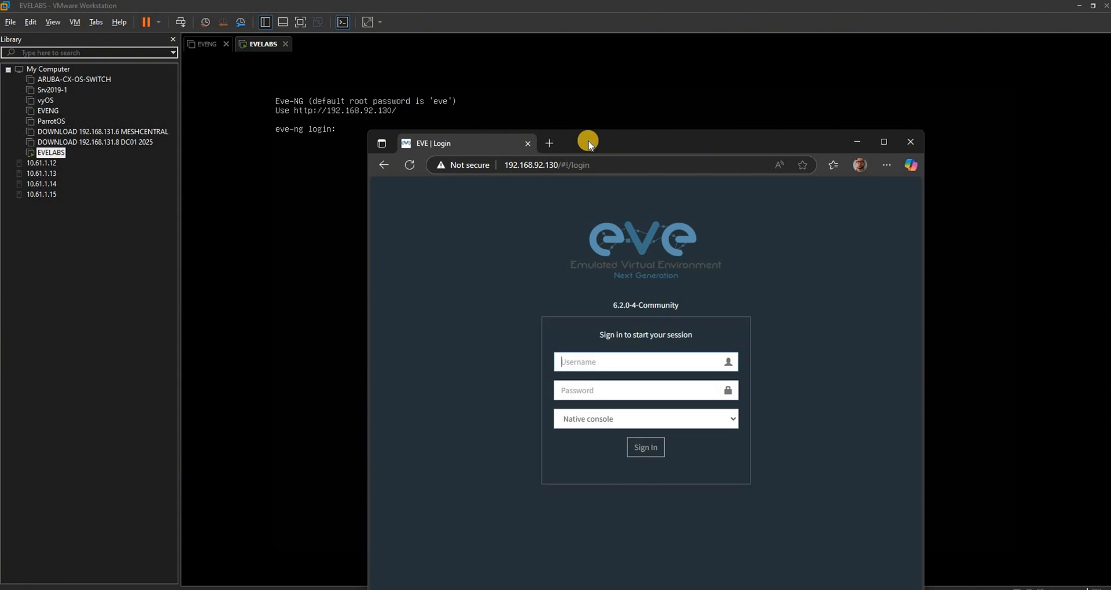
# Sign in to the EVE-NG web interface as admin with the account password and save the credentials in the browser.
pyautogui.write('admin')
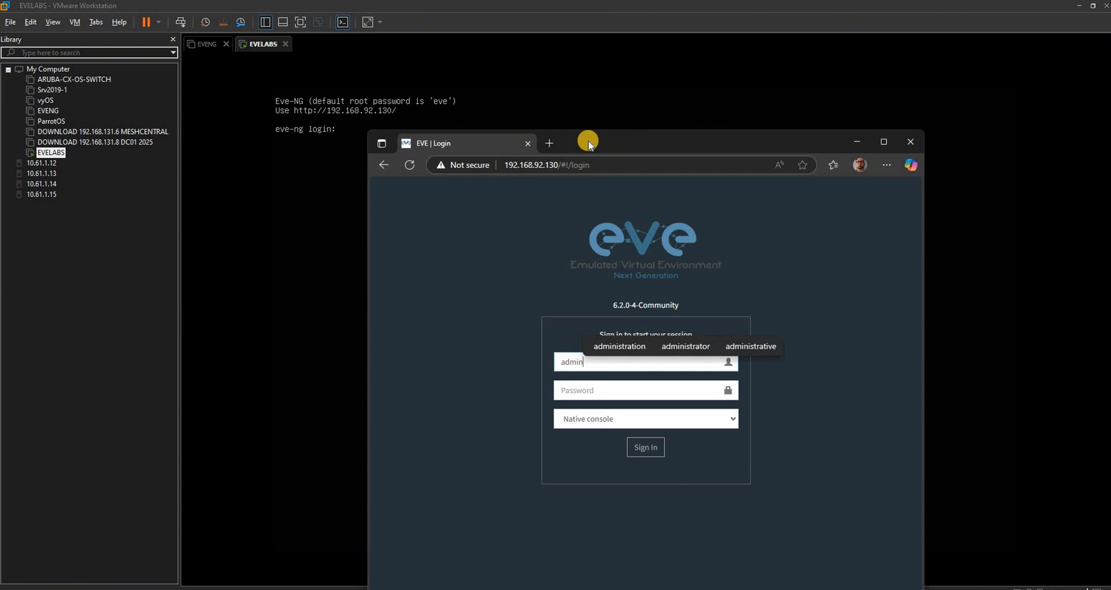
pyautogui.press('Tab')
pyautogui.write('eve')
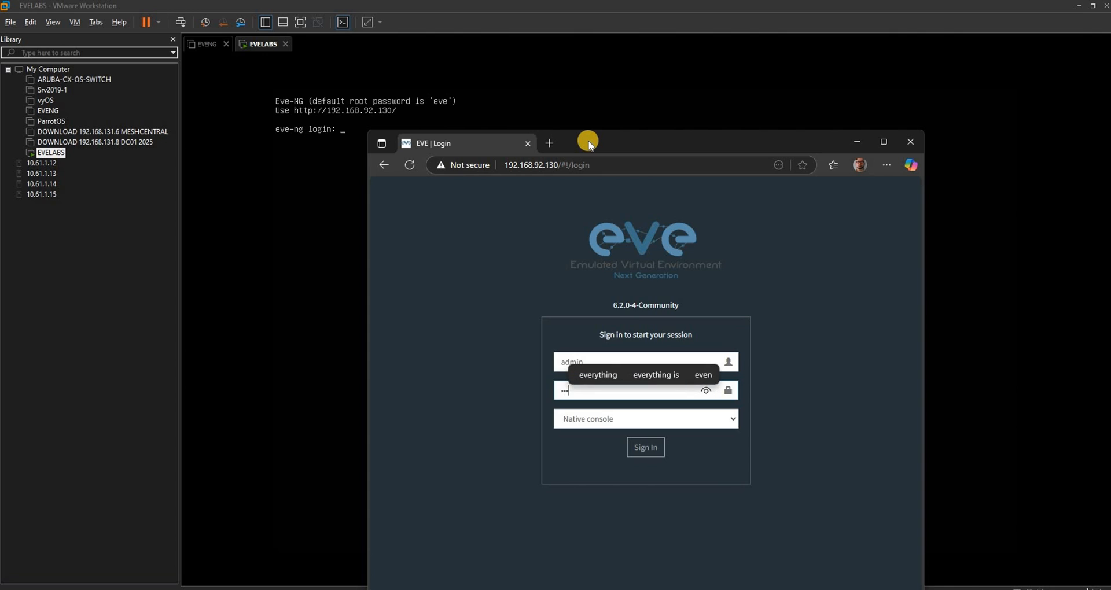
pyautogui.press('Return')
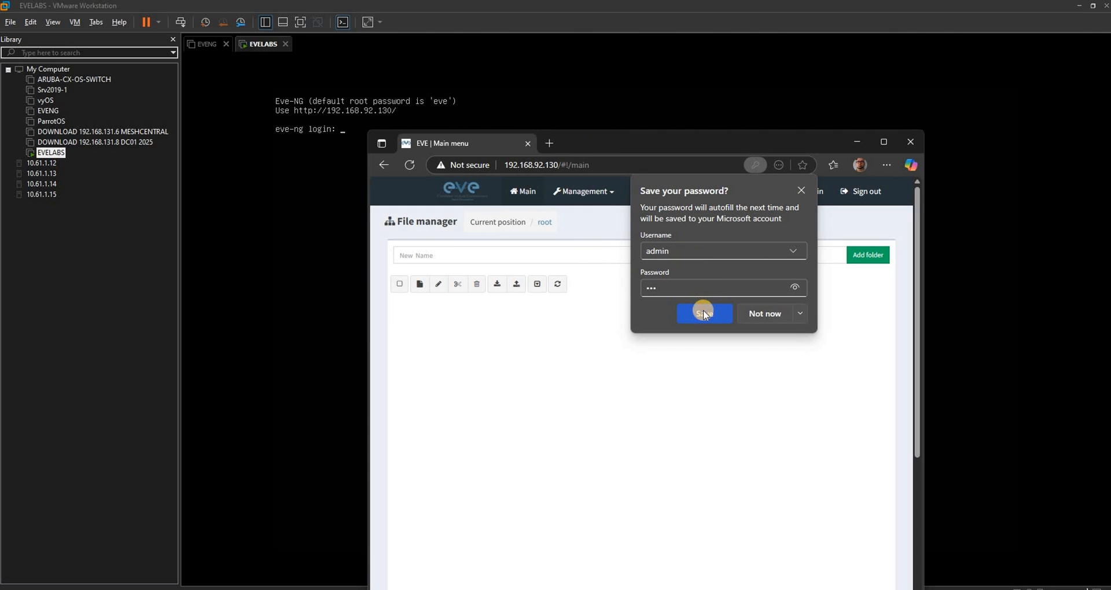
pyautogui.click(703, 314)
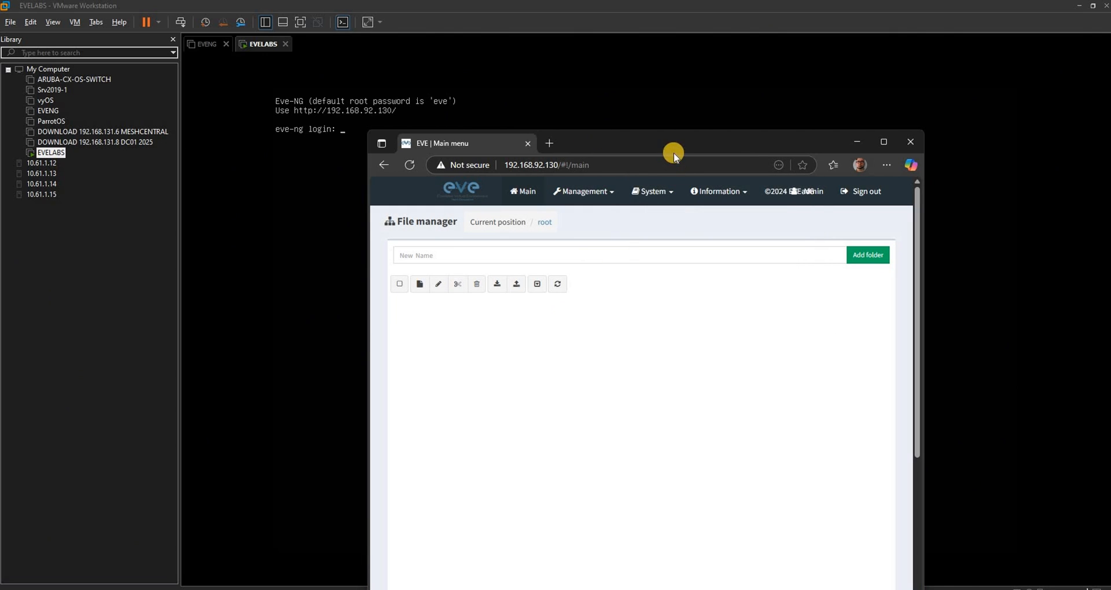
pyautogui.moveTo(785, 64); pyautogui.dragTo(781, 65)
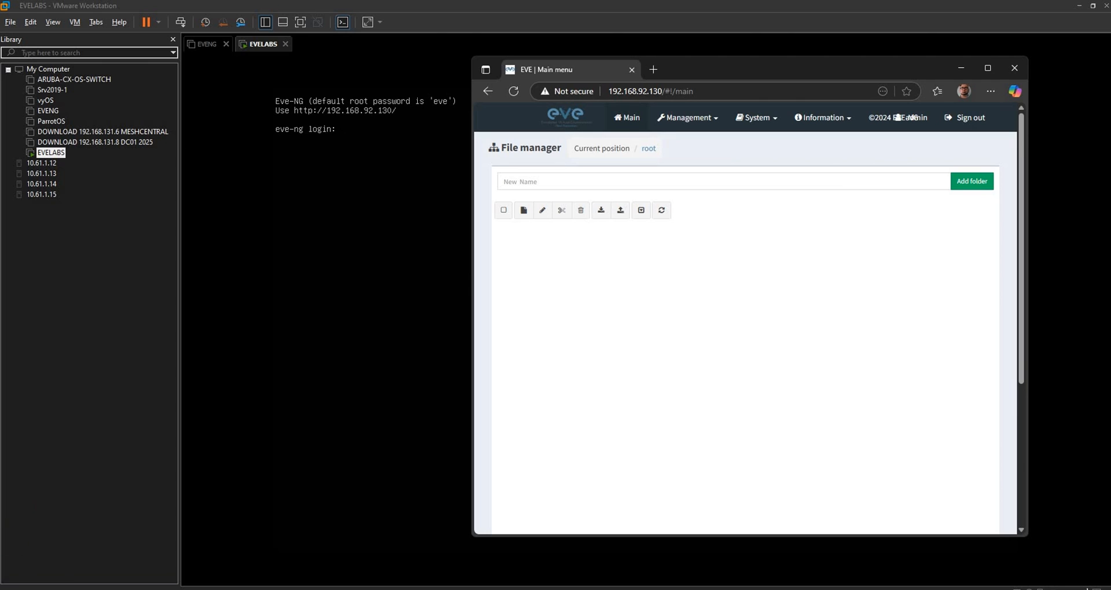
# Launch PuTTY, start an SSH connection to 192.168.92.130 on port 22, and accept the server's host key.
pyautogui.press('super')
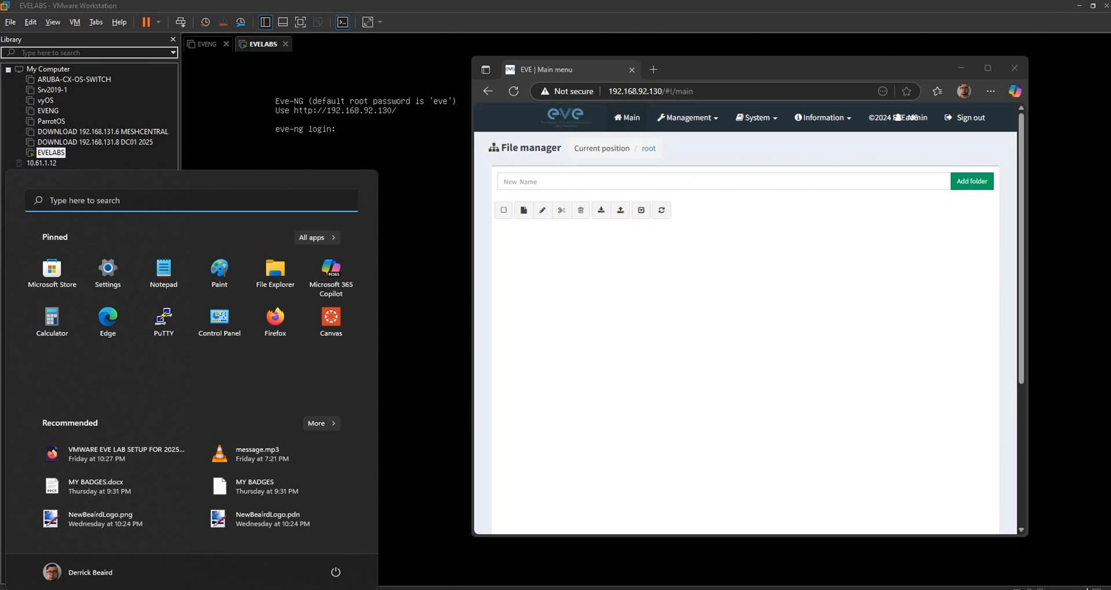
pyautogui.write('putty')
pyautogui.press('Return')
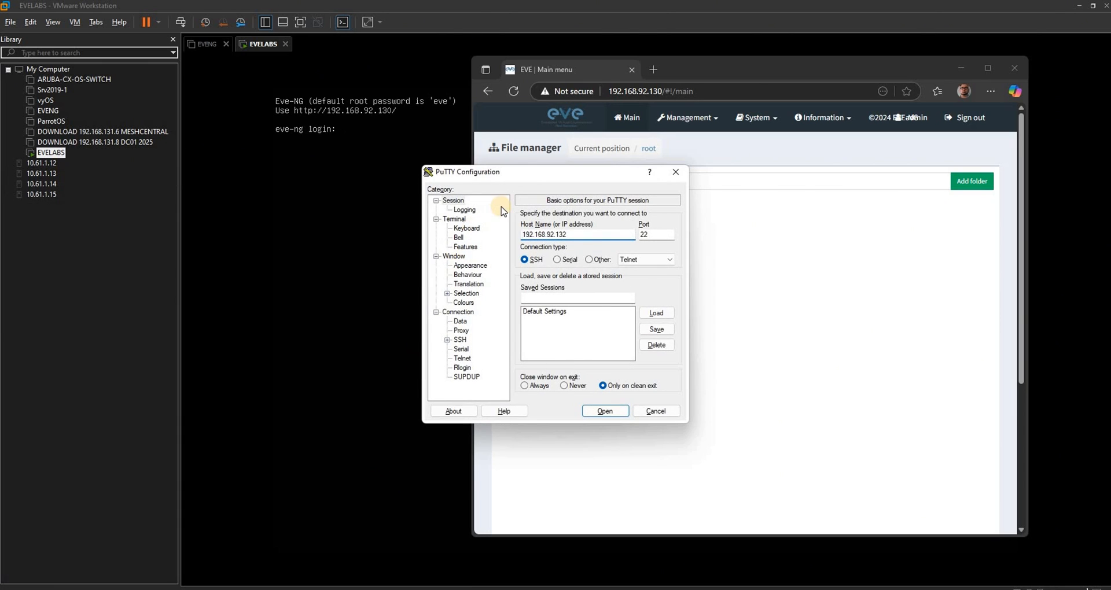
pyautogui.moveTo(509, 176); pyautogui.dragTo(327, 269)
pyautogui.click(400, 325)
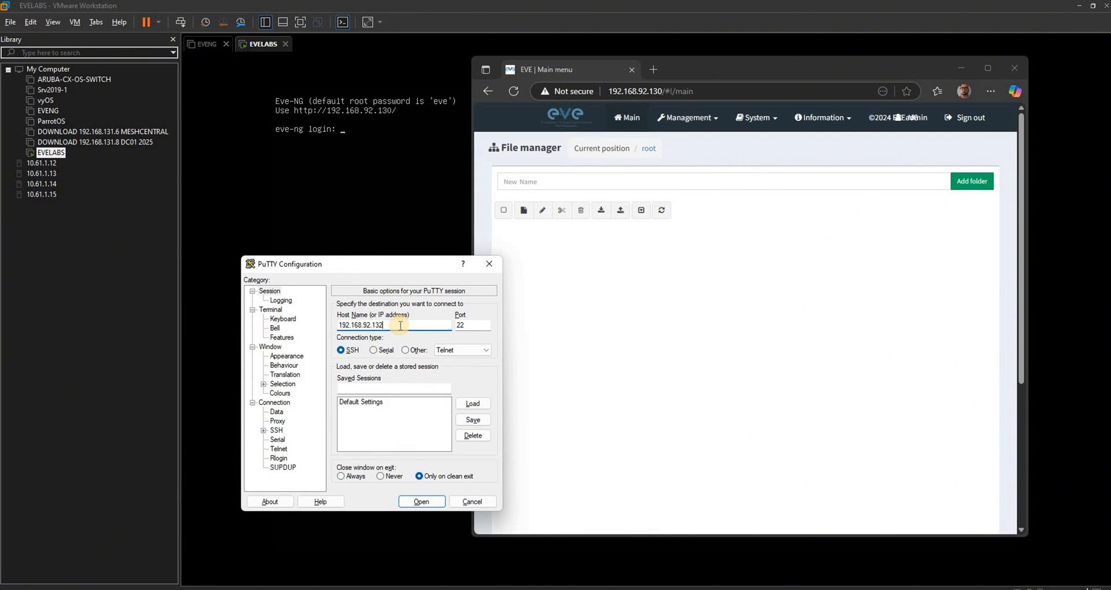
pyautogui.write('0')
pyautogui.press('Return')
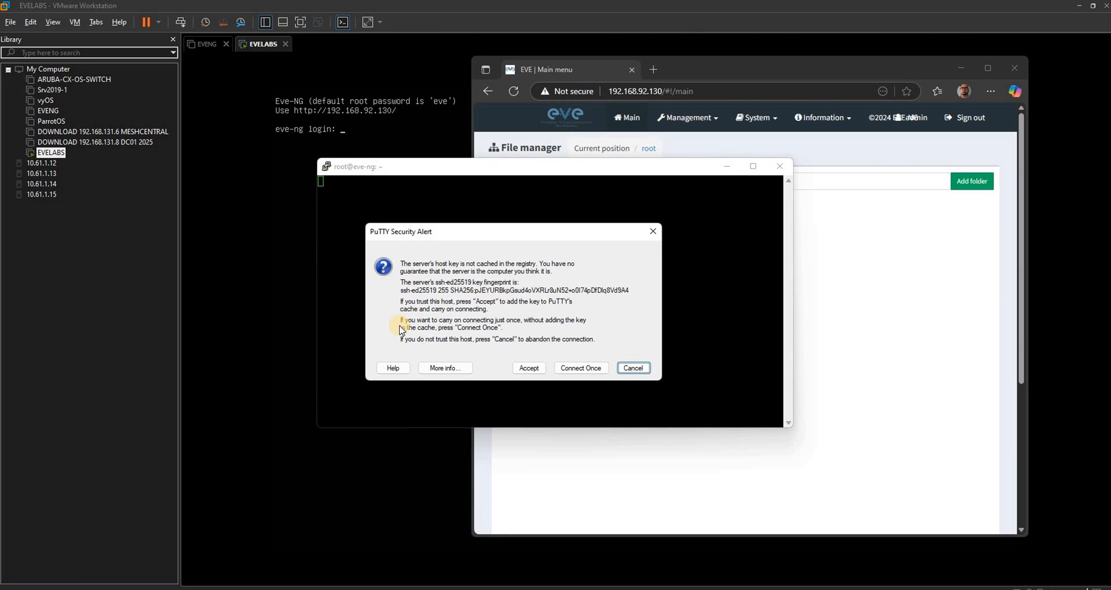
pyautogui.click(529, 368)
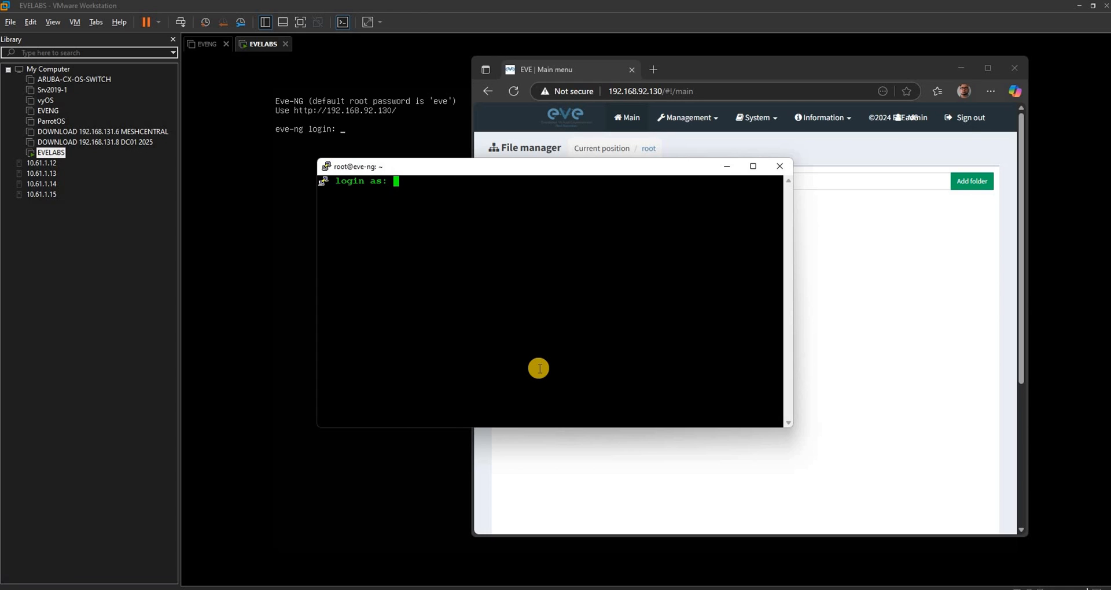
# Log in to the SSH session as root with the account password and move the terminal window lower over the browser.
pyautogui.write('root')
pyautogui.press('Return')
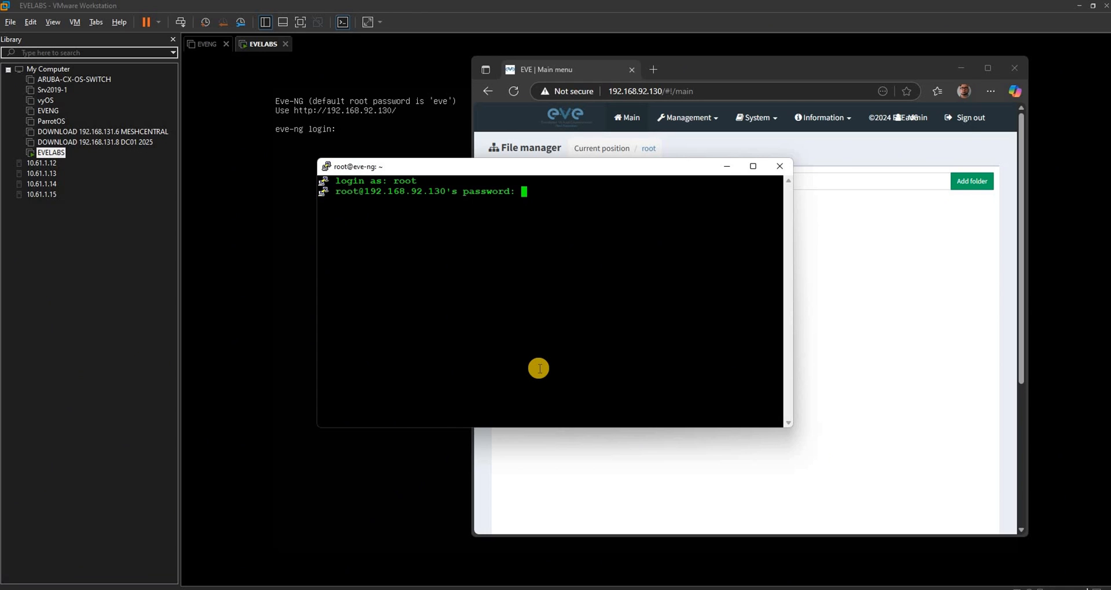
pyautogui.press('Return')
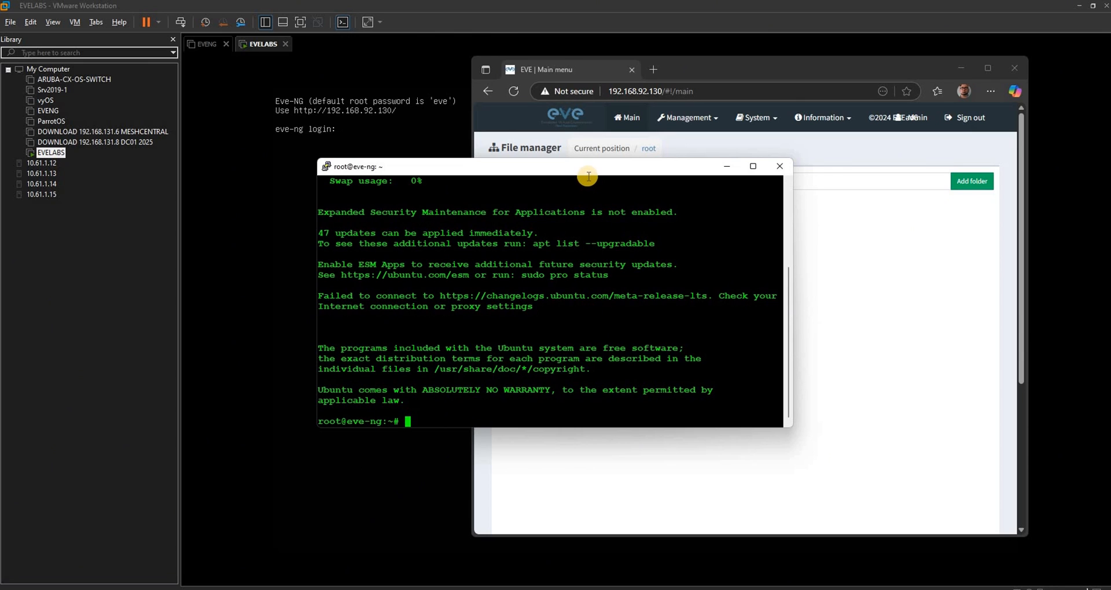
pyautogui.moveTo(592, 174); pyautogui.dragTo(702, 263)
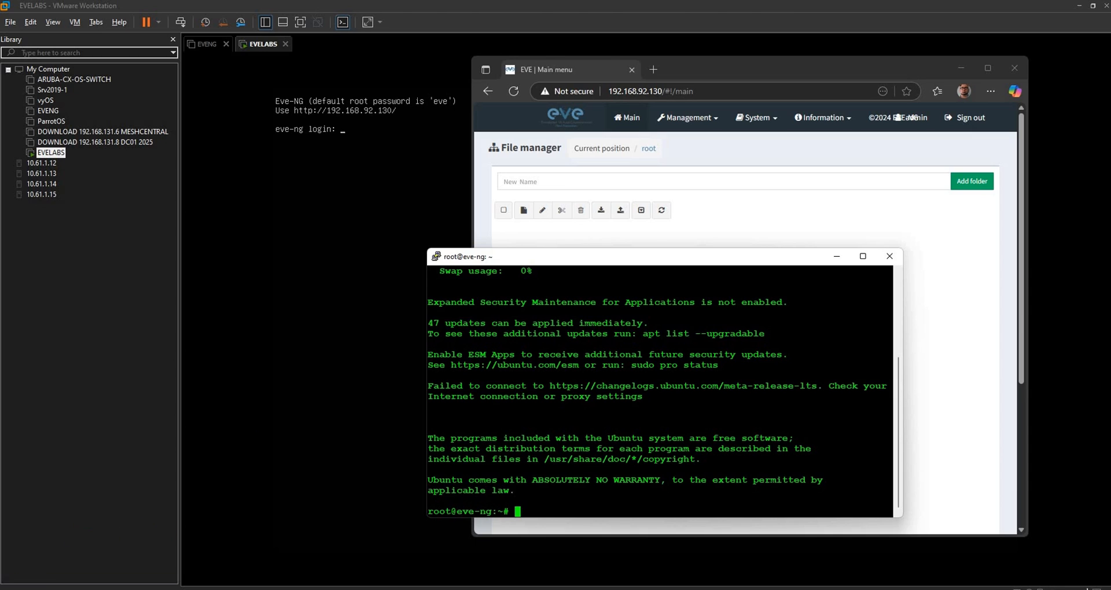
# Launch WinSCP and dismiss its update notice without upgrading.
pyautogui.press('super')
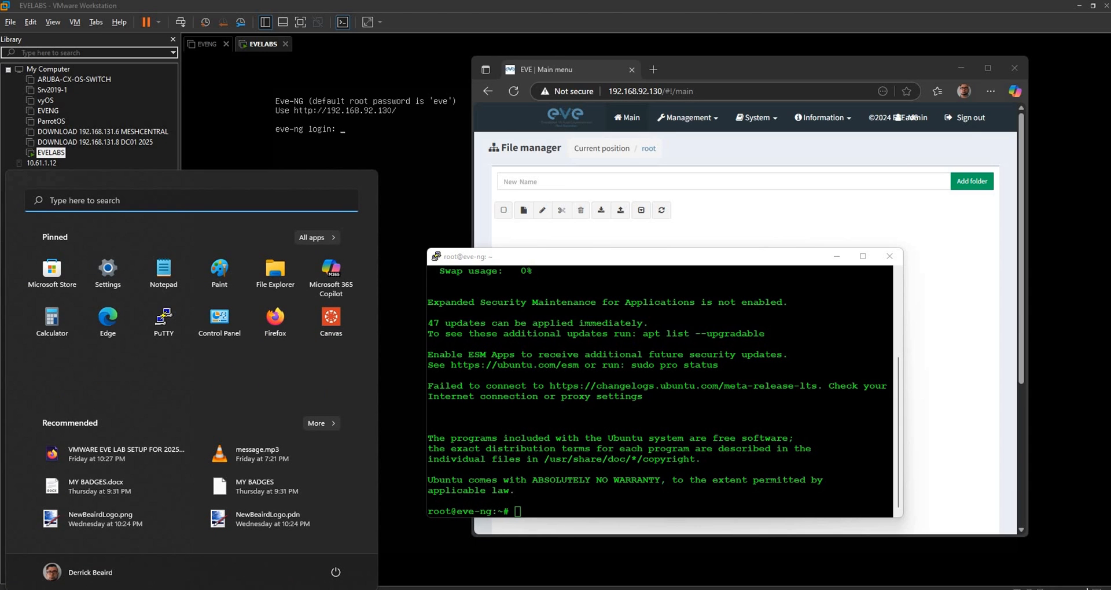
pyautogui.write('win')
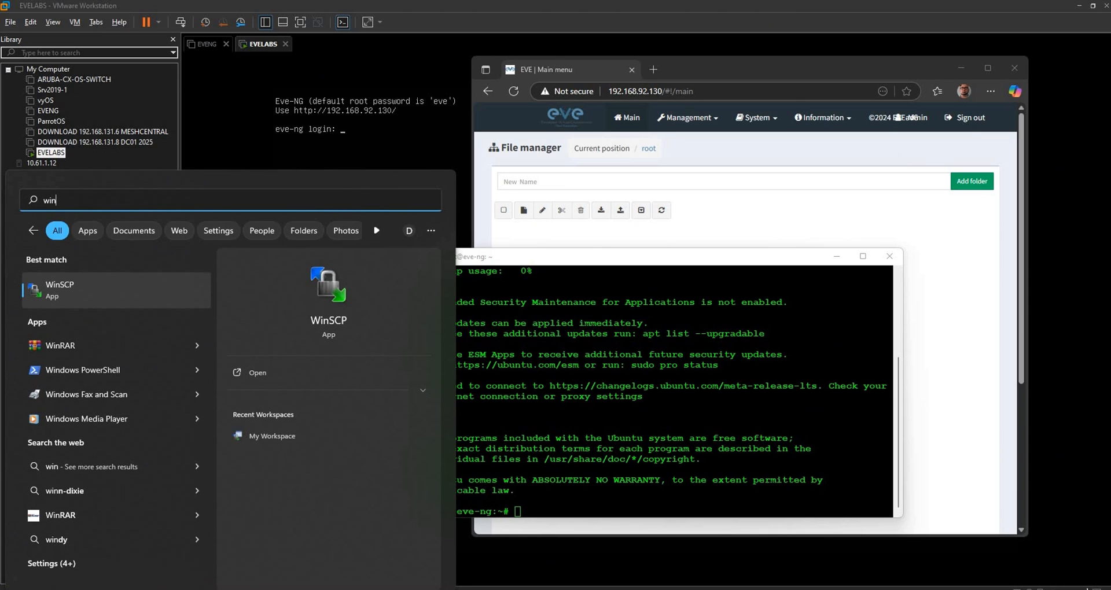
pyautogui.press('Return')
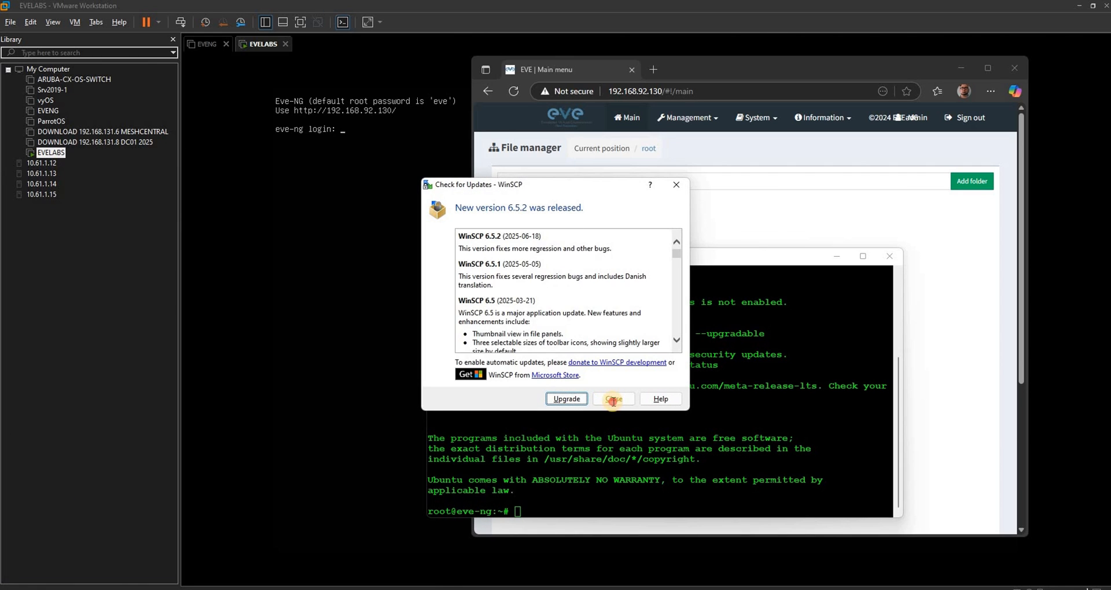
pyautogui.click(610, 397)
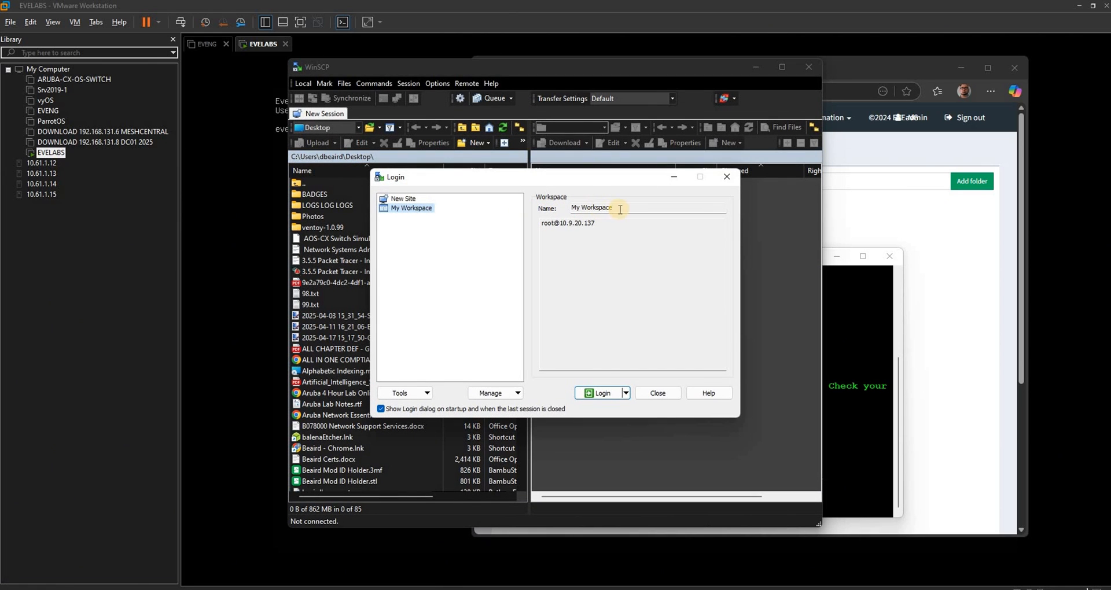
# Connect a new SFTP site to 192.168.92.130 as root with the account password, and accept the server's host key.
pyautogui.click(403, 199)
pyautogui.click(565, 250)
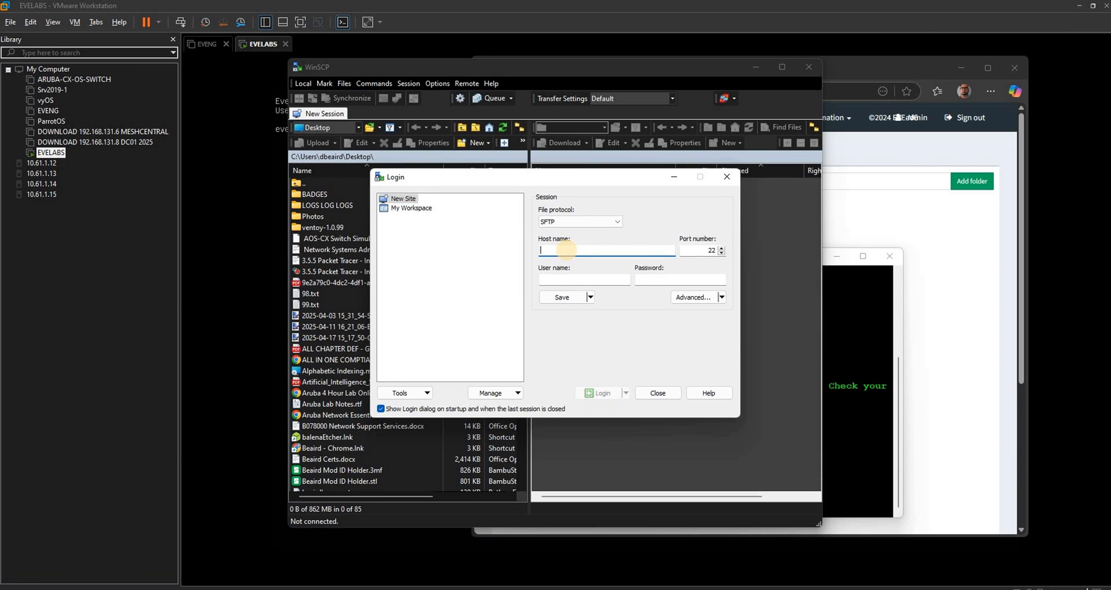
pyautogui.write('192.168.')
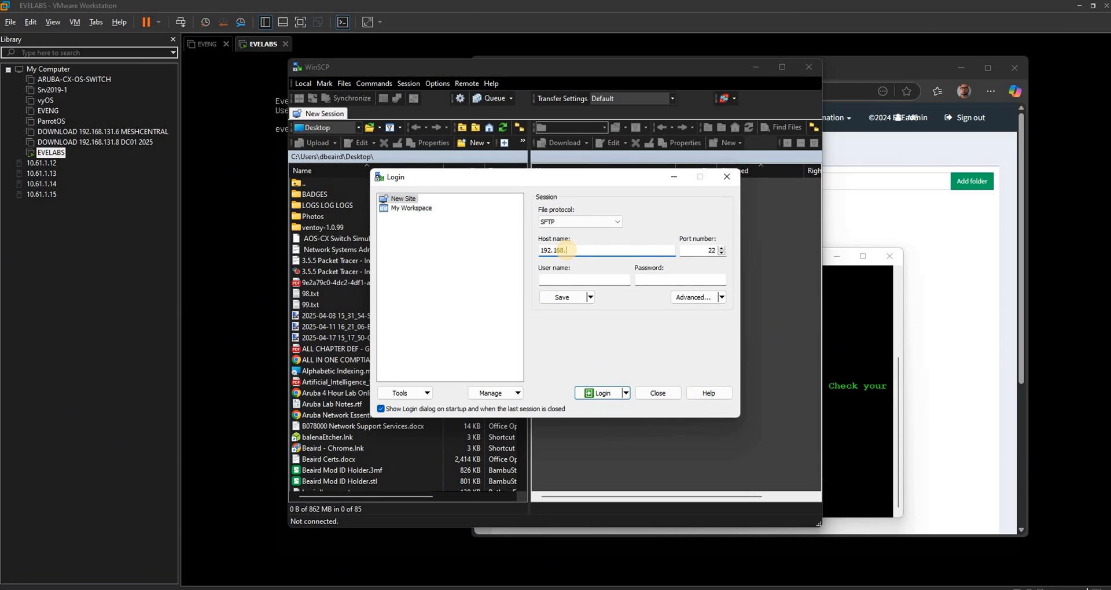
pyautogui.write('92.130')
pyautogui.click(560, 277)
pyautogui.write('root')
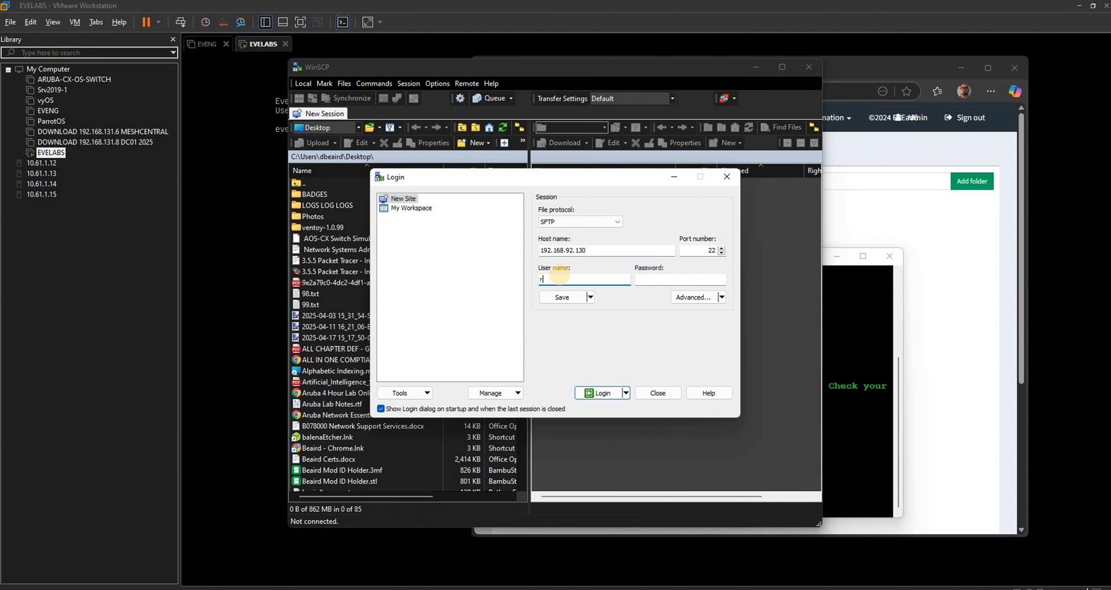
pyautogui.press('Tab')
pyautogui.write('eve')
pyautogui.press('Return')
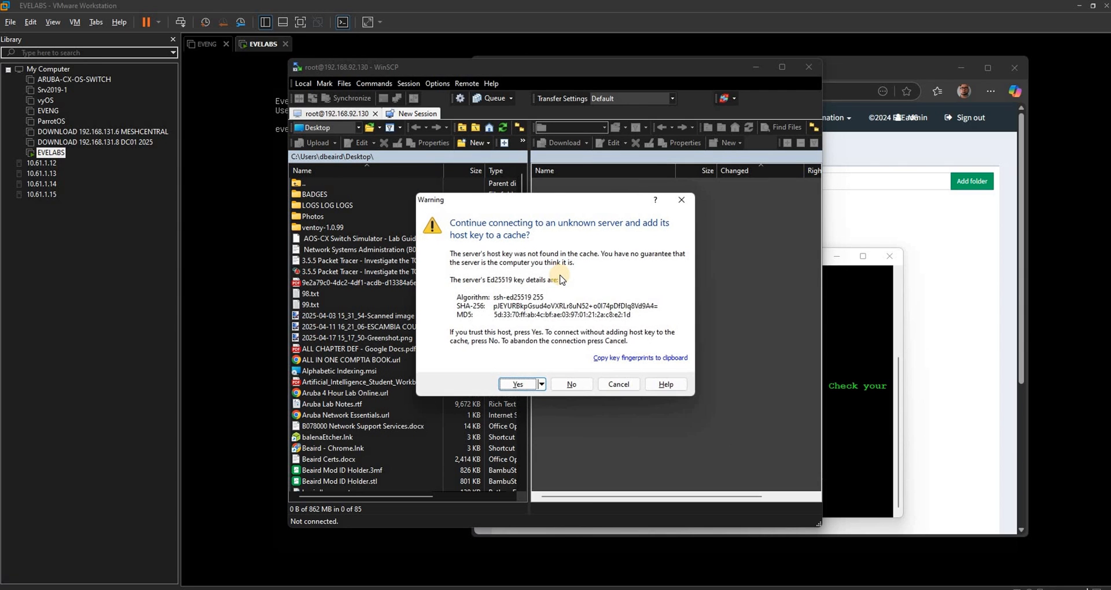
pyautogui.click(516, 384)
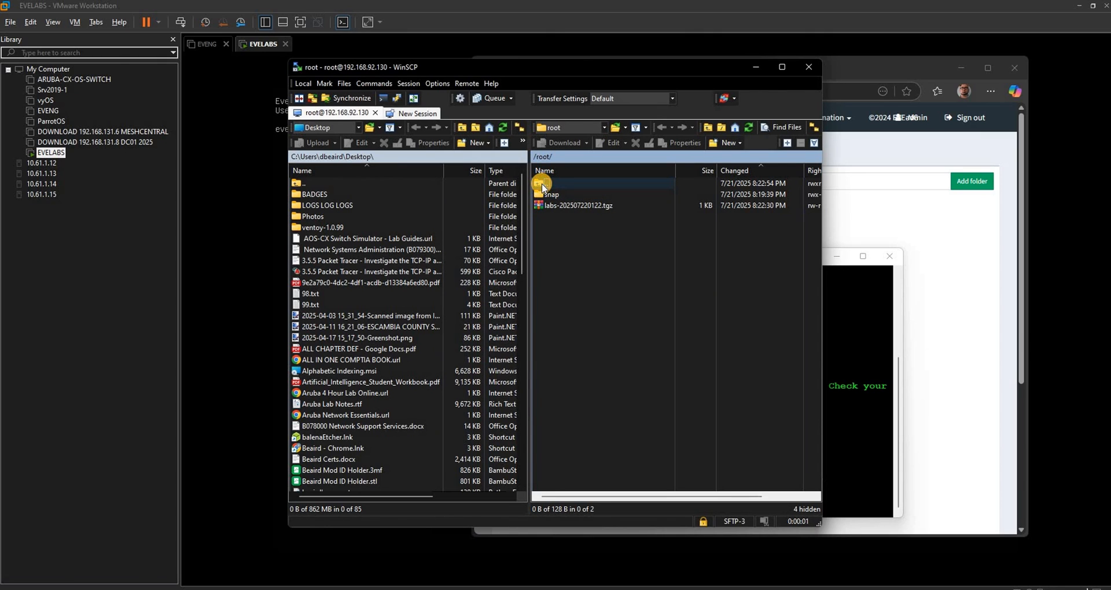
# Browse the remote file system to the /opt/unetlab/labs folder.
pyautogui.doubleClick(541, 184)
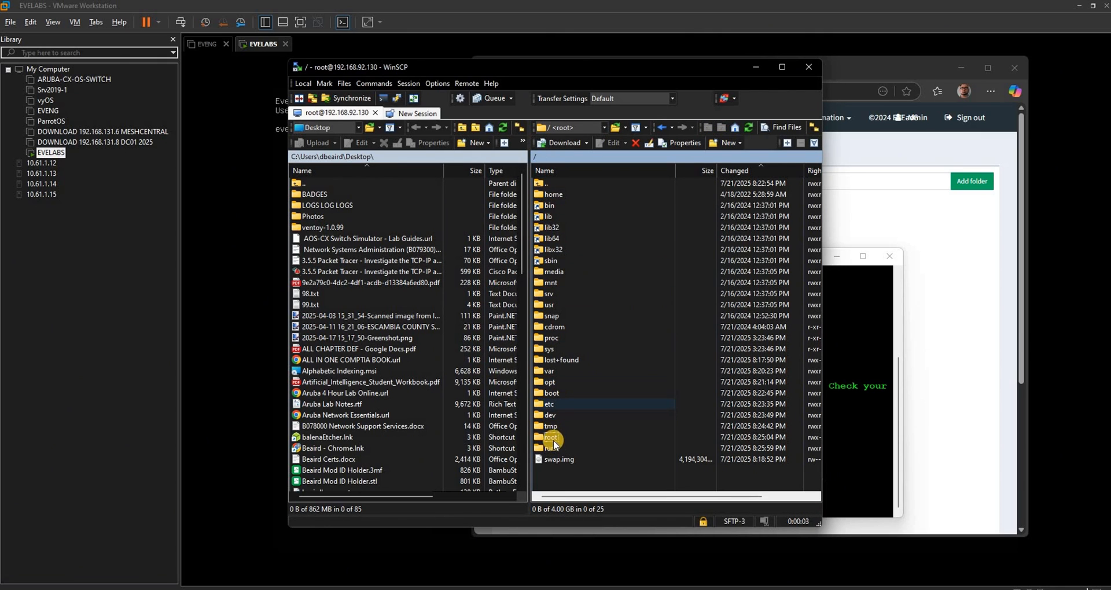
pyautogui.doubleClick(555, 382)
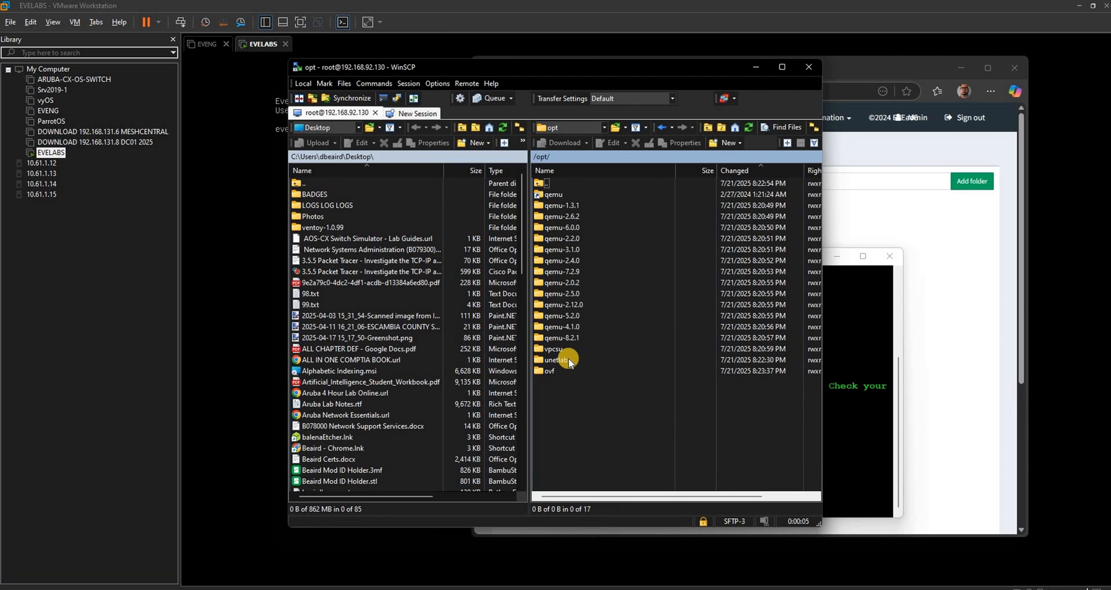
pyautogui.doubleClick(568, 360)
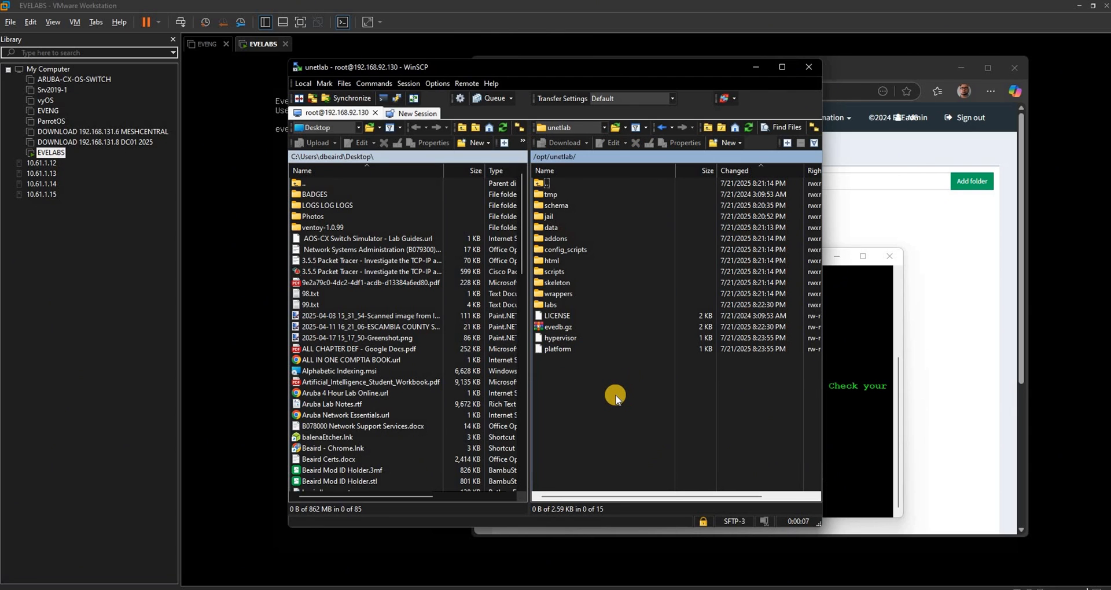
pyautogui.doubleClick(570, 306)
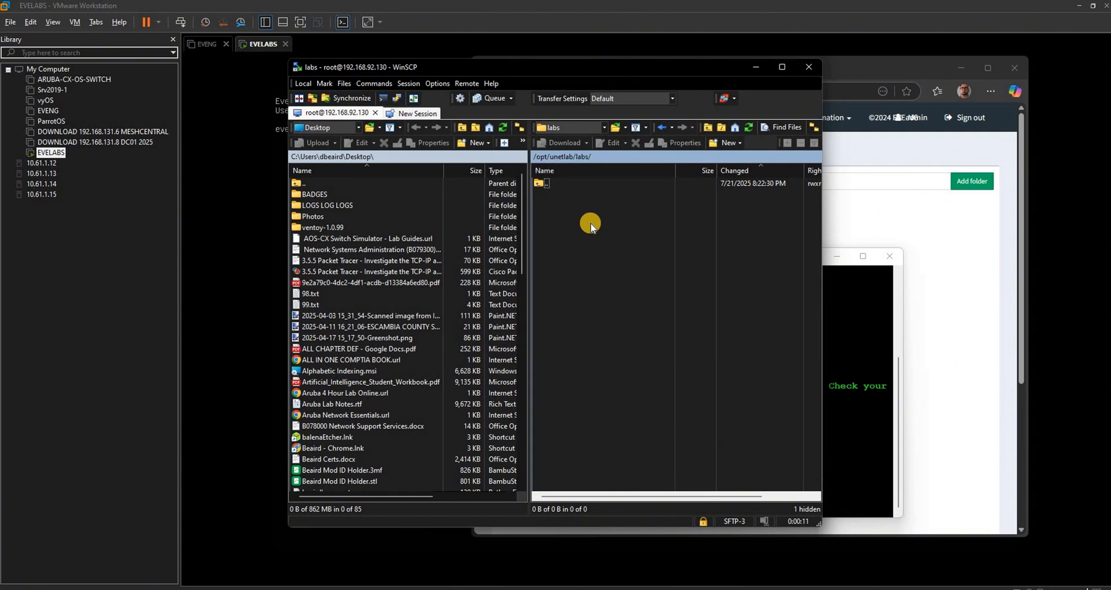